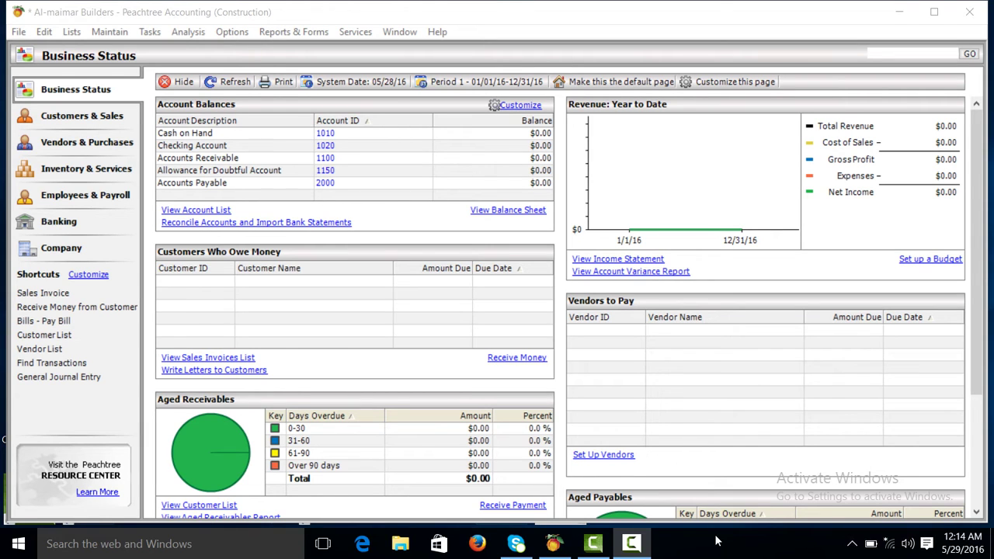
Step: Refresh Business Status and start a new sales order for customer Noor Valley with Net 30 Days terms
mouse_move(554, 544)
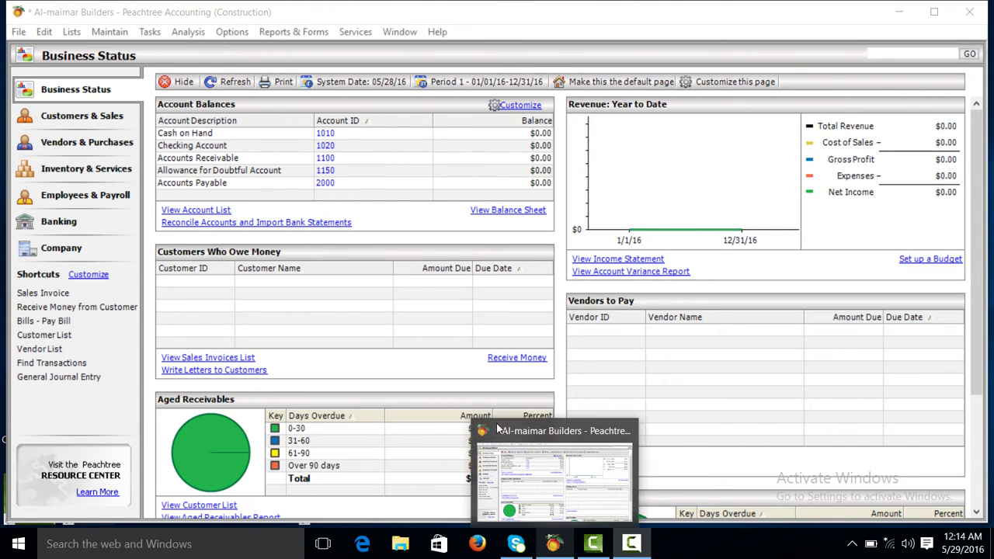
left_click(235, 81)
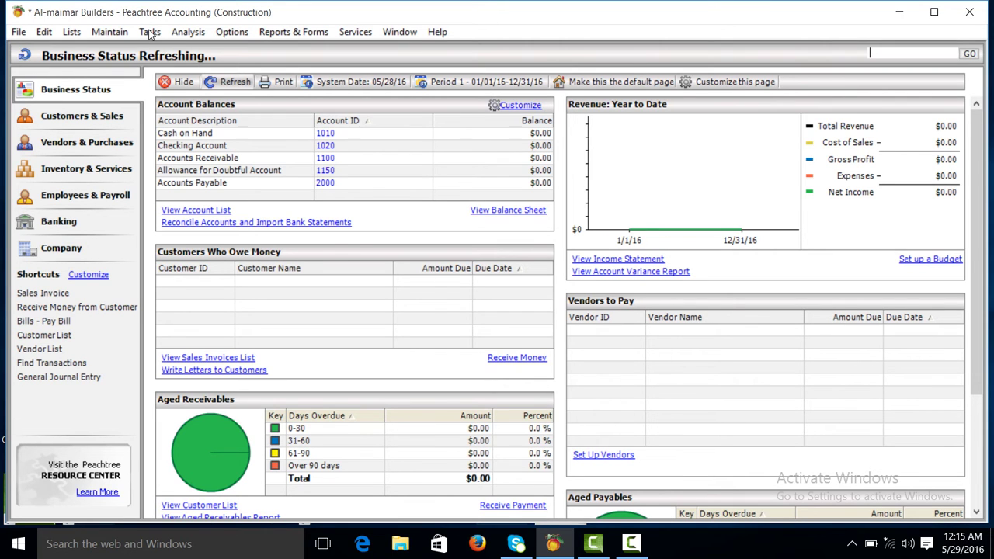
left_click(150, 32)
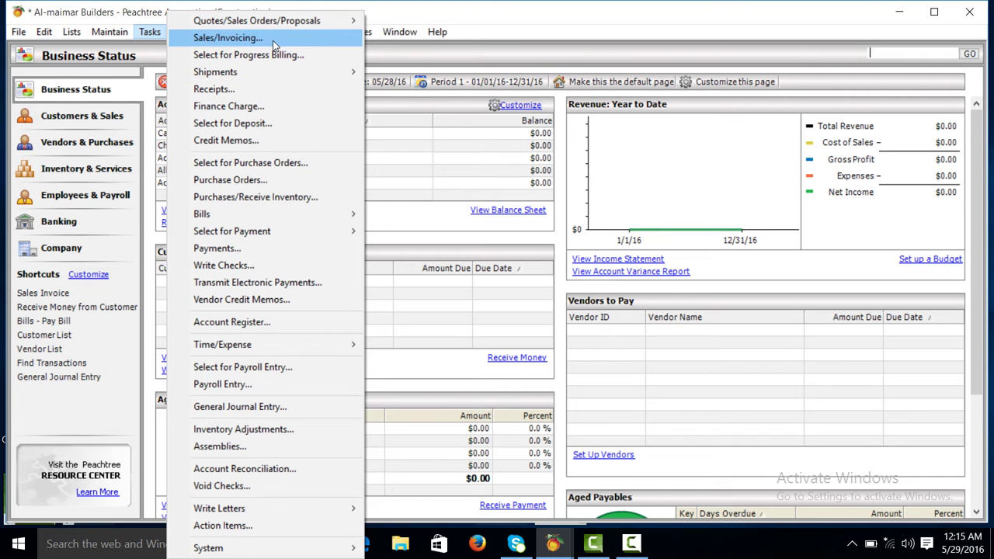
mouse_move(303, 23)
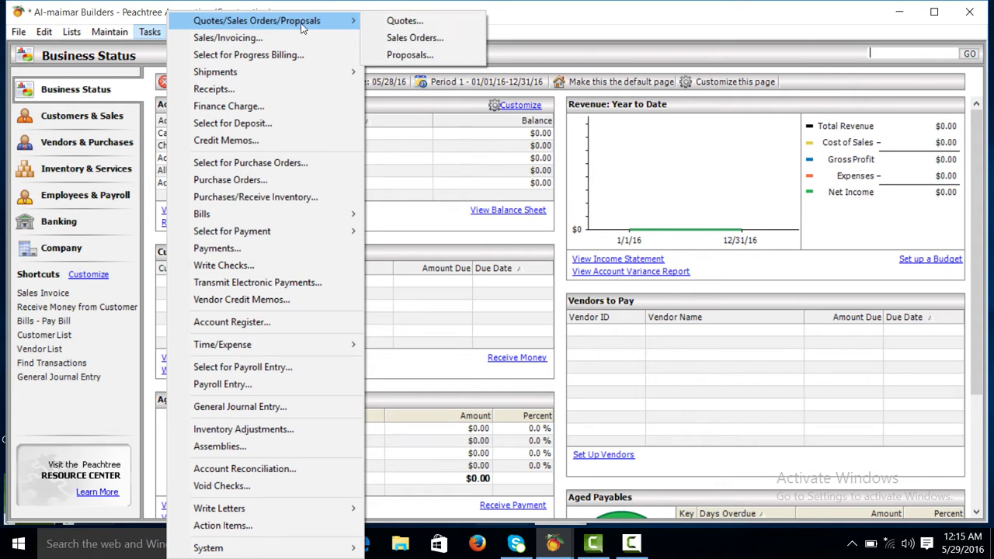
left_click(400, 38)
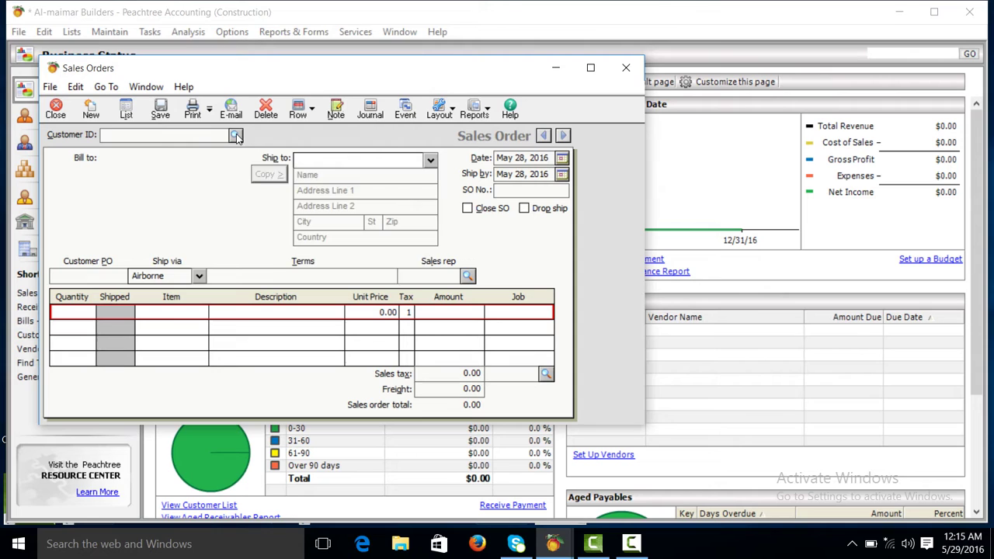
left_click(236, 136)
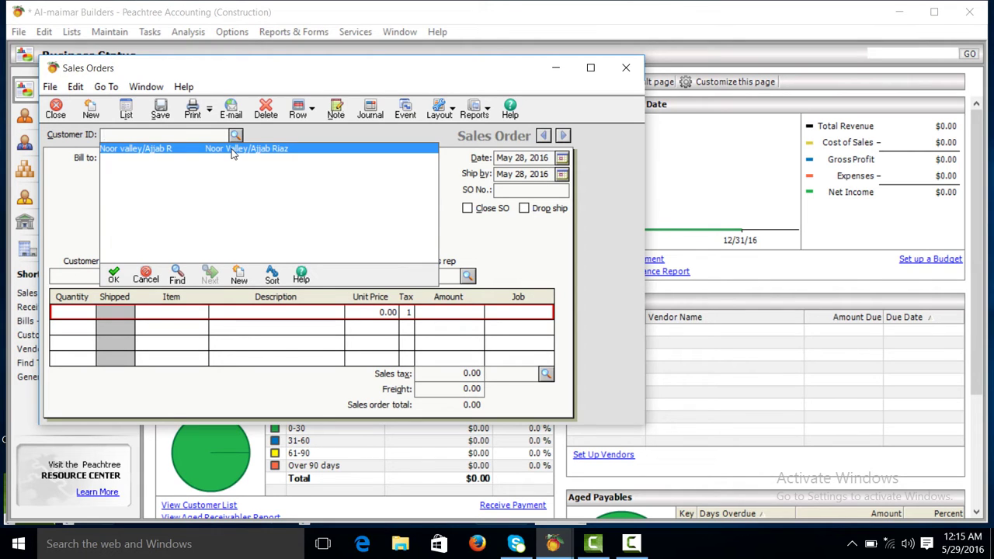
double_click(231, 149)
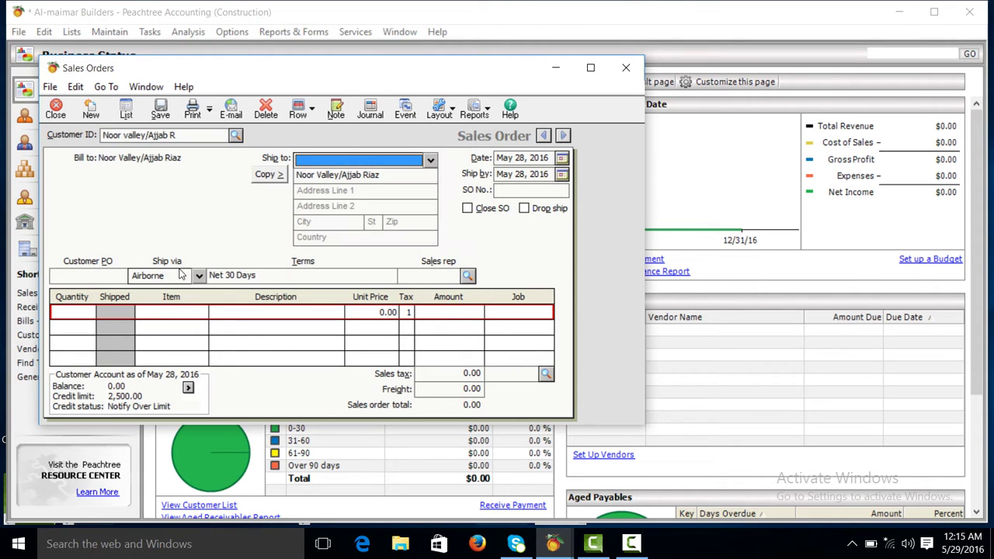
Step: Add Bricks, Cements and Iron as the first three sales order lines
left_click(181, 312)
left_click(214, 312)
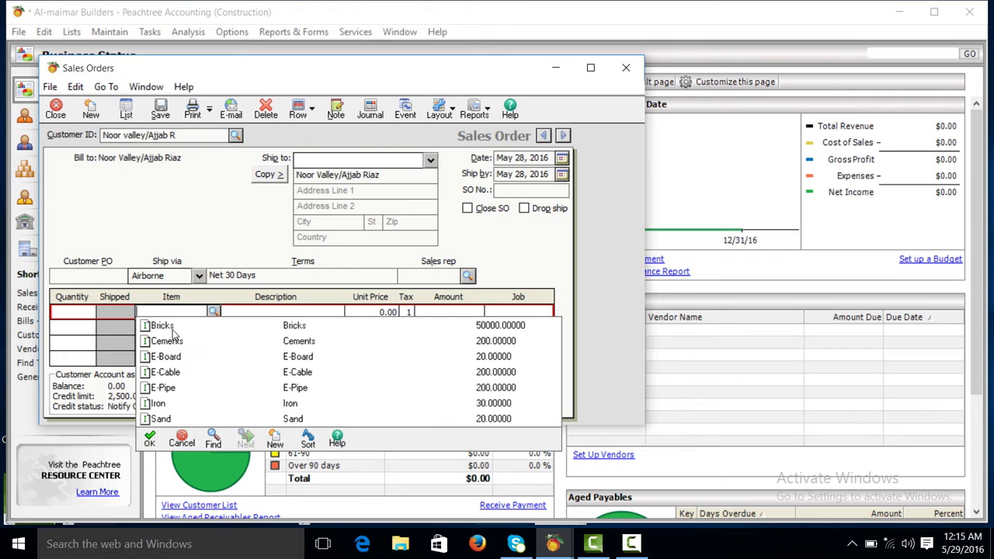
left_click(172, 333)
key("Tab")
left_click(178, 329)
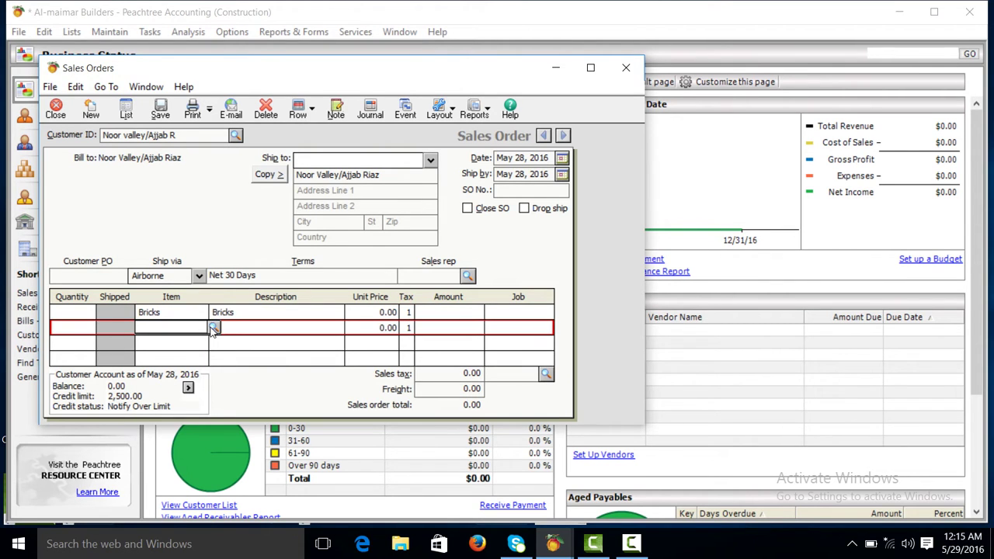
left_click(214, 327)
left_click(177, 356)
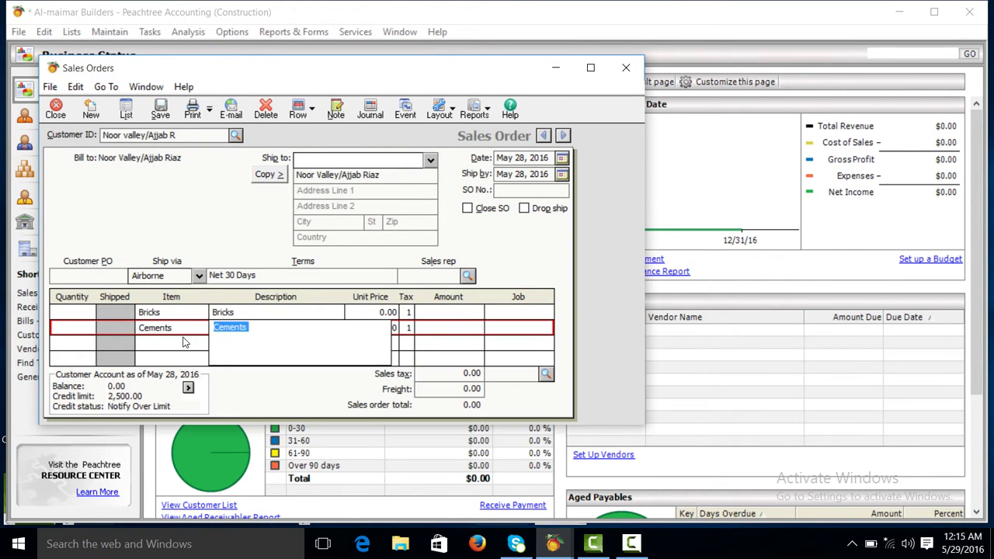
left_click(186, 341)
left_click(215, 342)
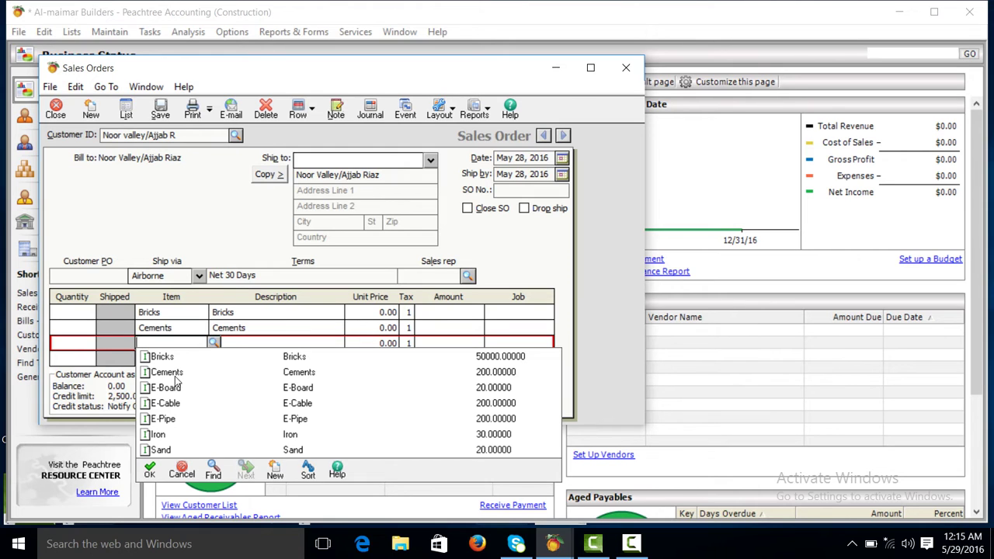
left_click(168, 435)
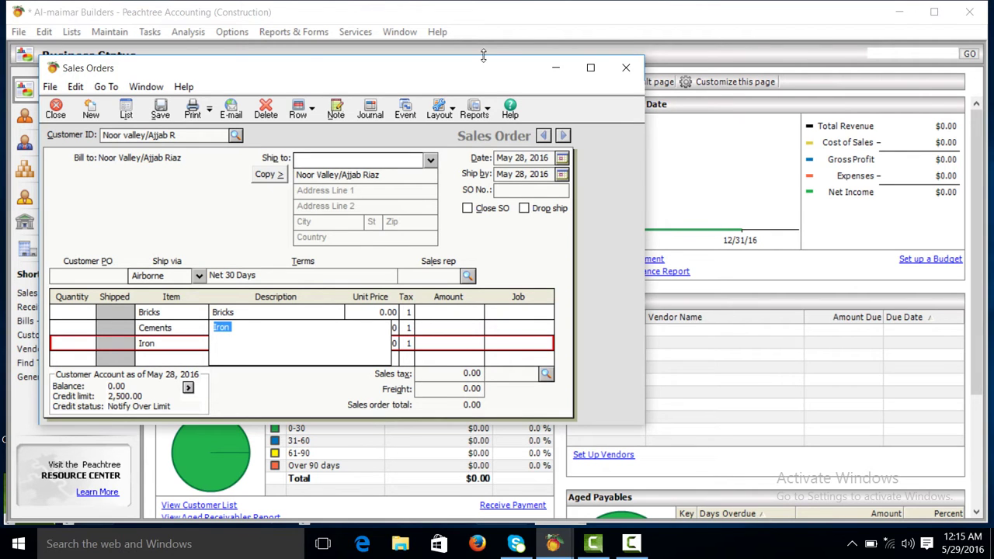
Step: Enlarge the Sales Orders window and add Sand and E-Board as lines four and five
left_click_drag(479, 78, 483, 31)
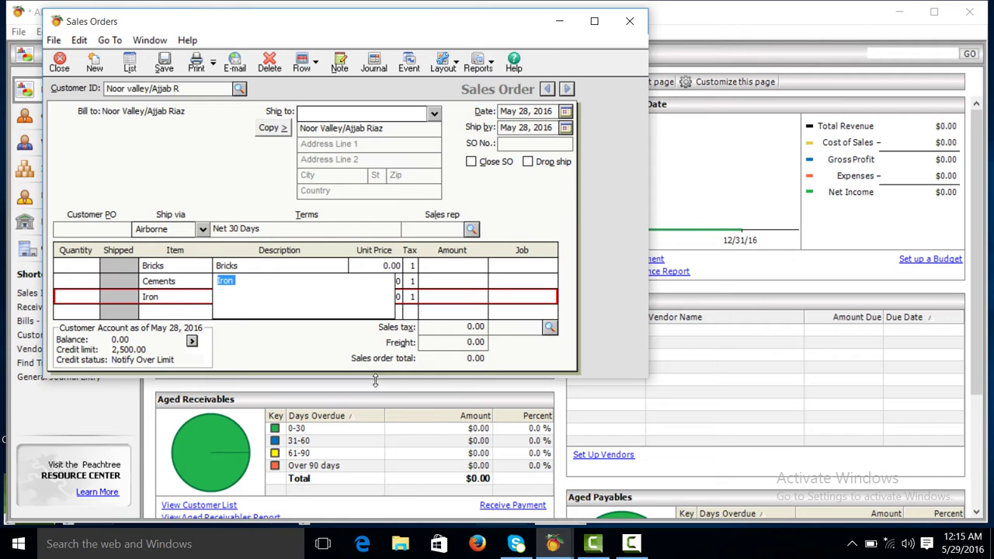
left_click_drag(375, 379, 369, 482)
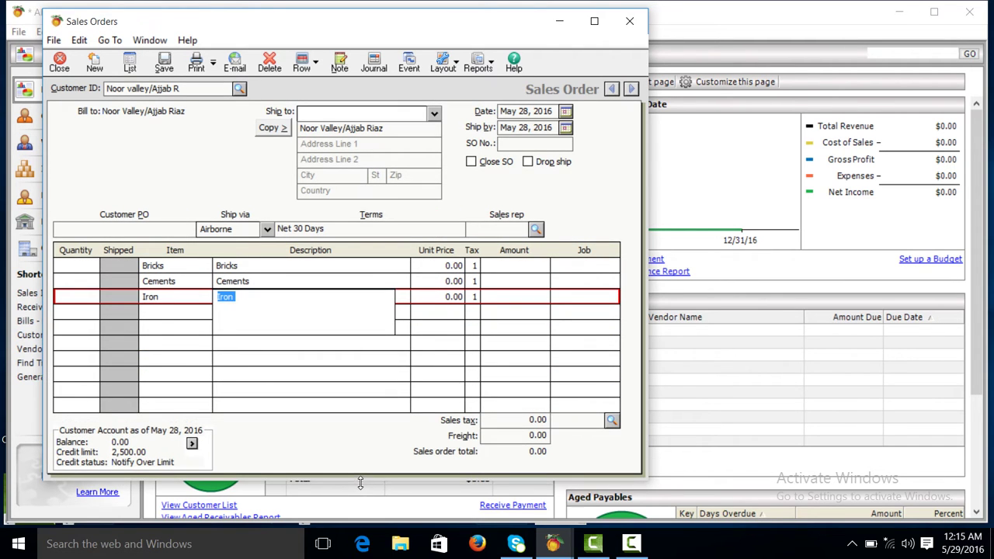
left_click(164, 315)
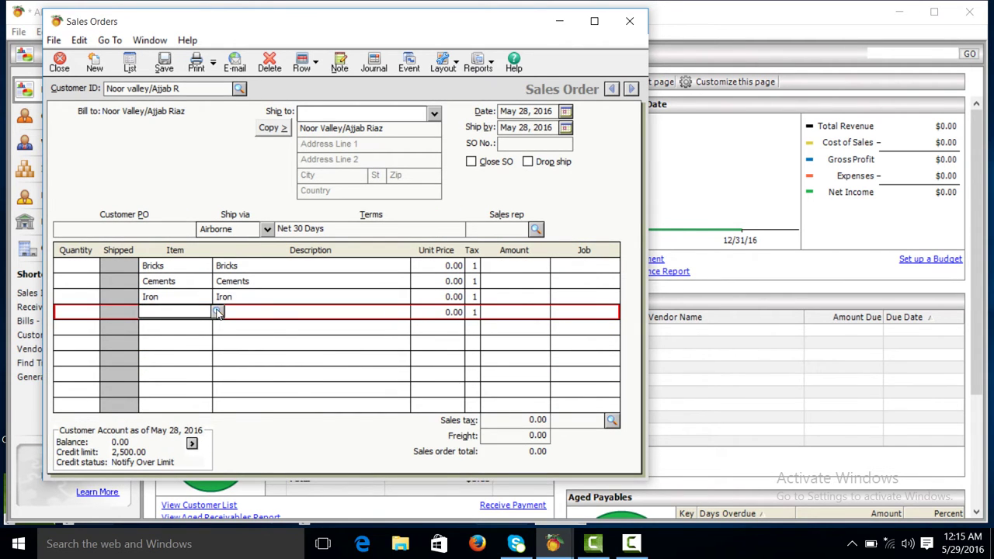
left_click(218, 311)
double_click(164, 420)
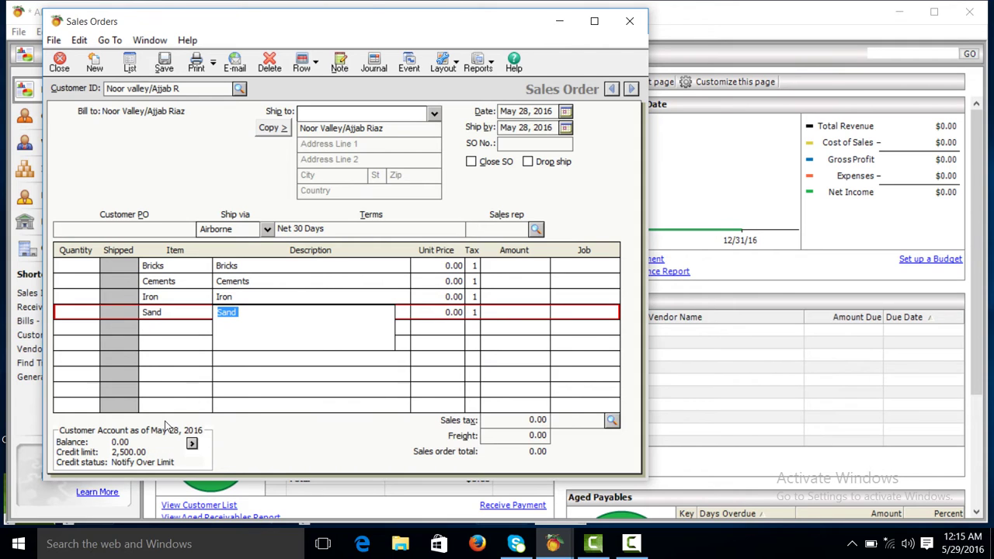
left_click(198, 327)
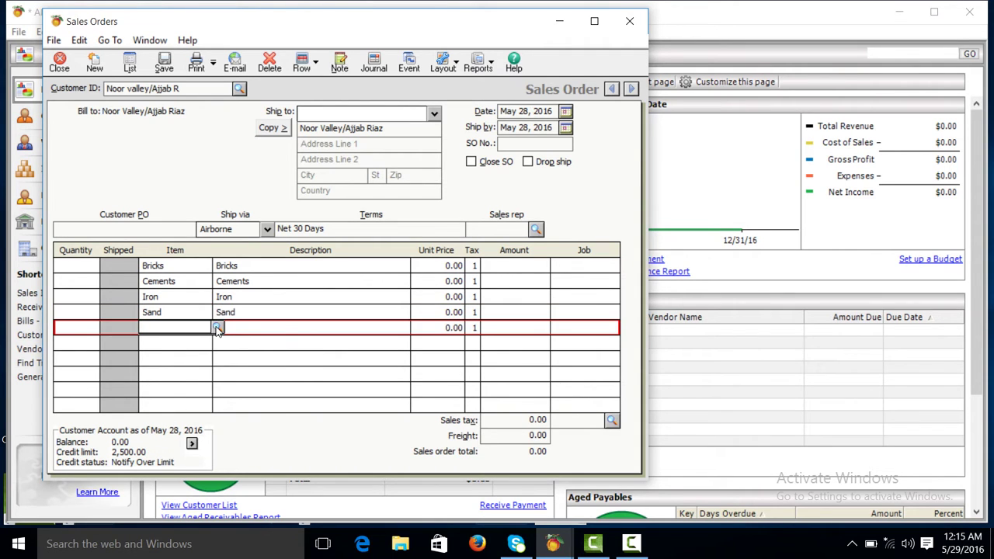
left_click(216, 327)
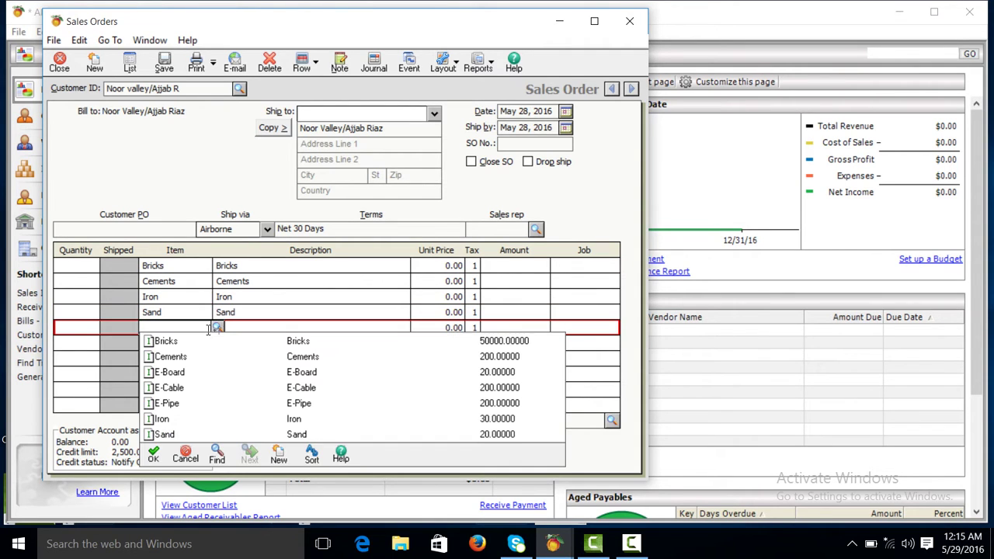
double_click(173, 373)
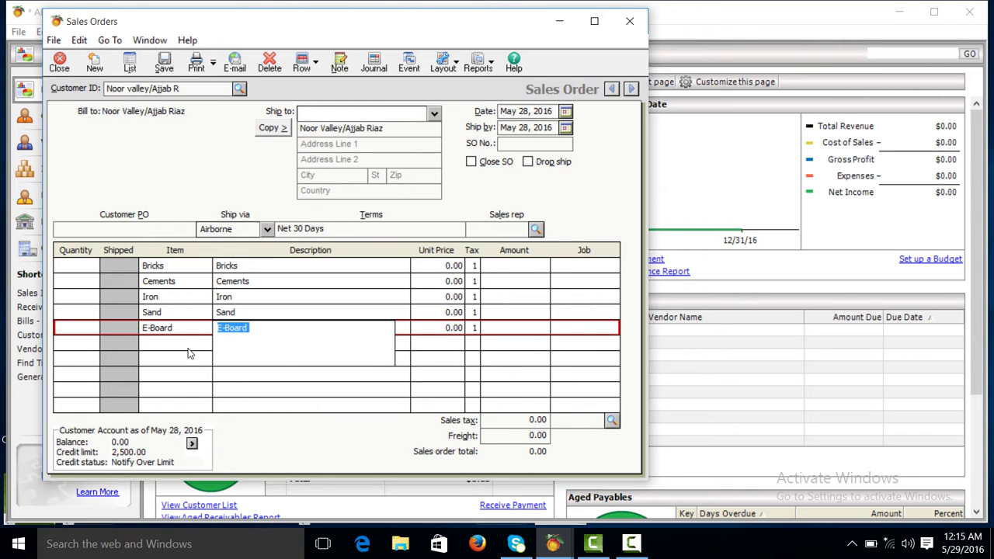
Step: Add E-Cable and E-Pipe as the sixth and seventh order lines
left_click(632, 543)
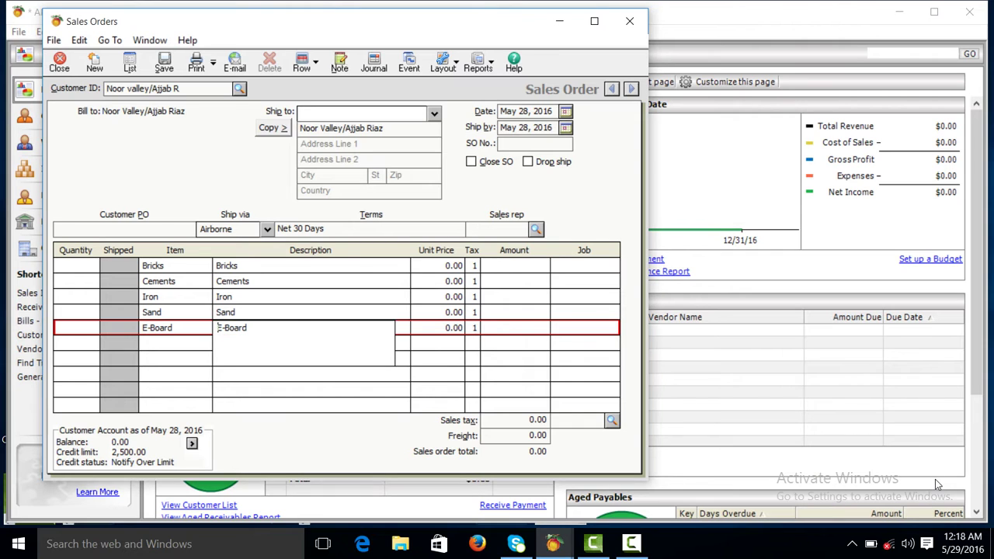
left_click(172, 345)
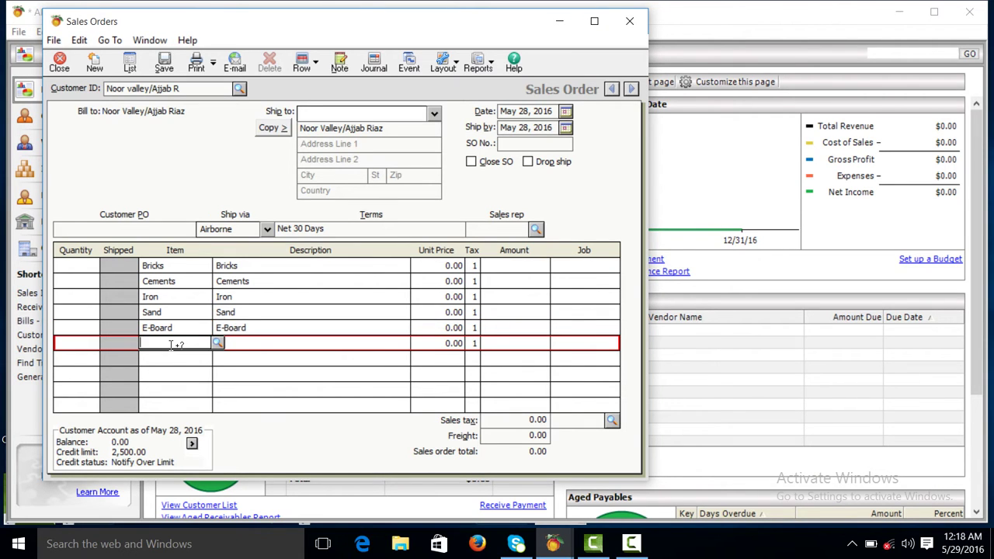
left_click(218, 343)
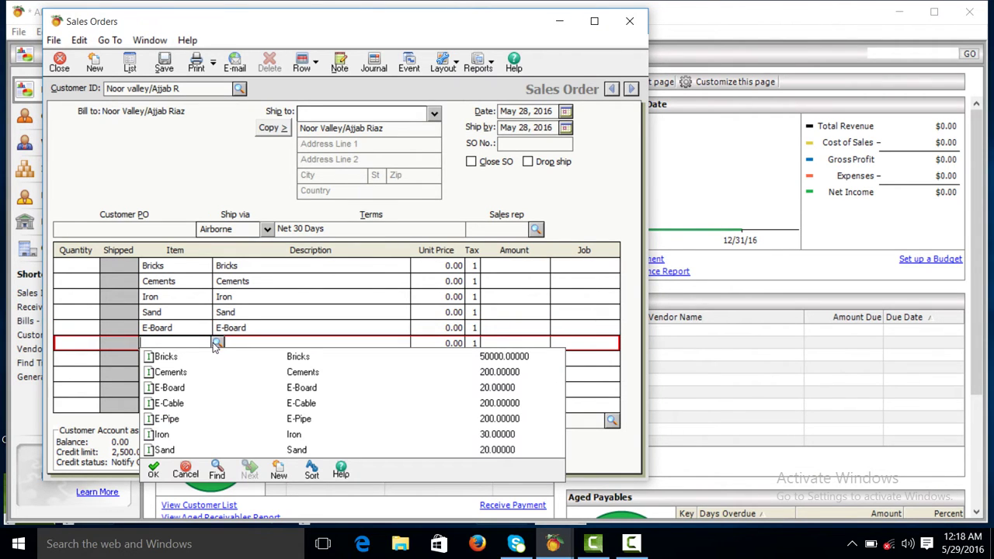
double_click(170, 404)
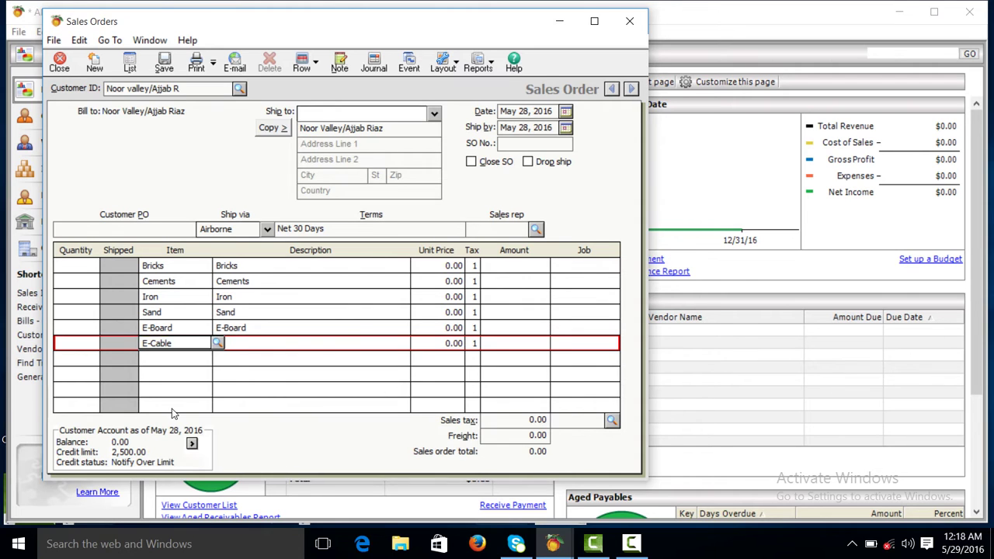
left_click(183, 359)
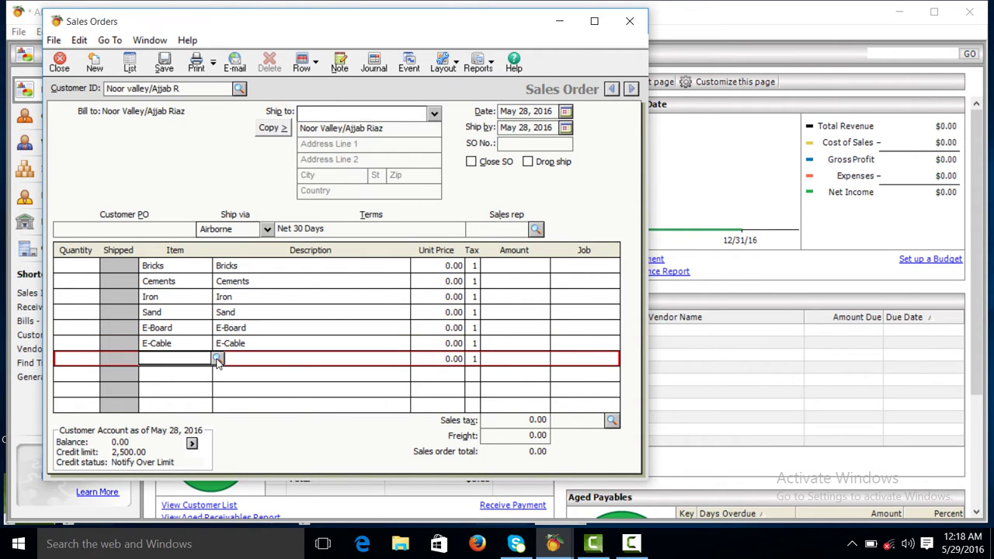
left_click(218, 358)
double_click(163, 435)
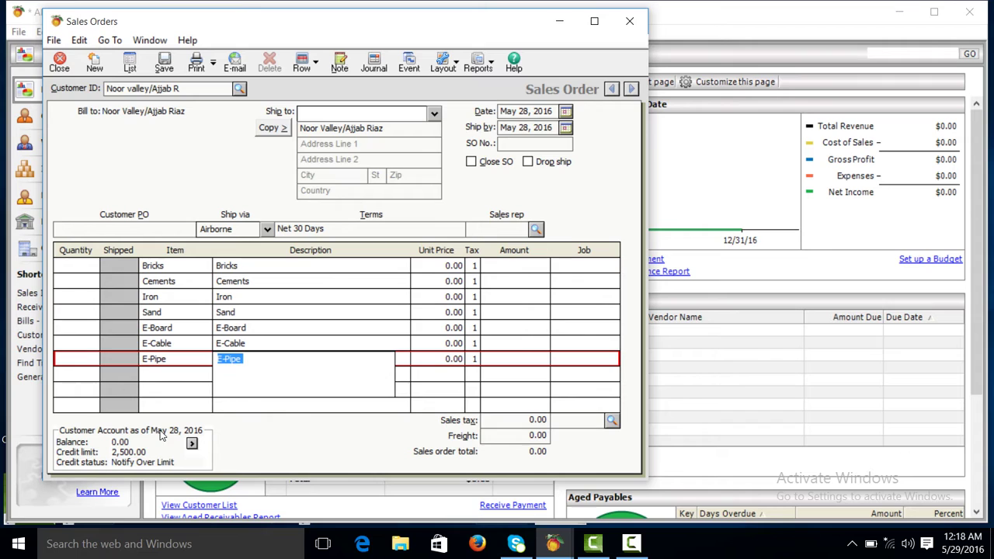
Step: Enter quantities of 30,000 for Bricks, 200 for Cements and 20 for Iron
left_click(87, 265)
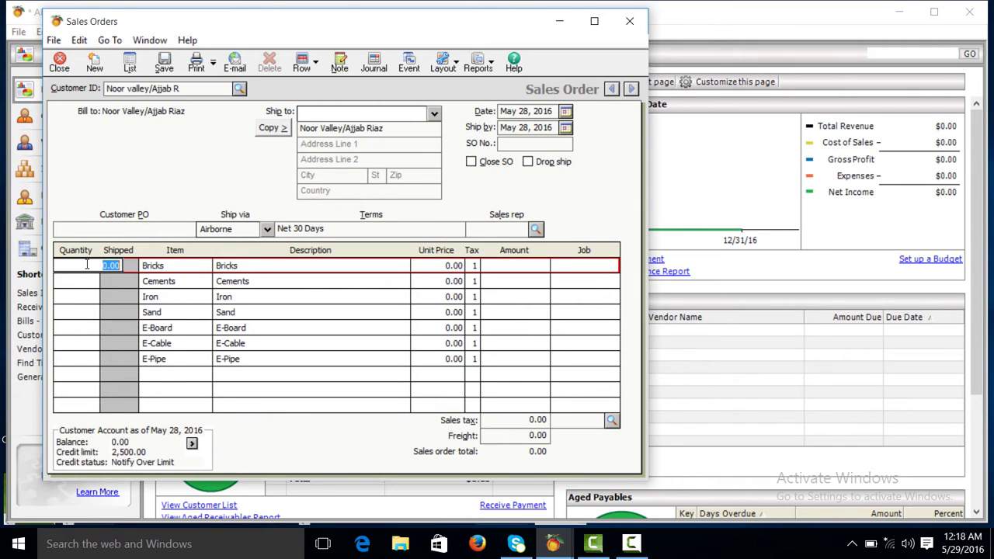
type("30,00")
key("Down")
type("2")
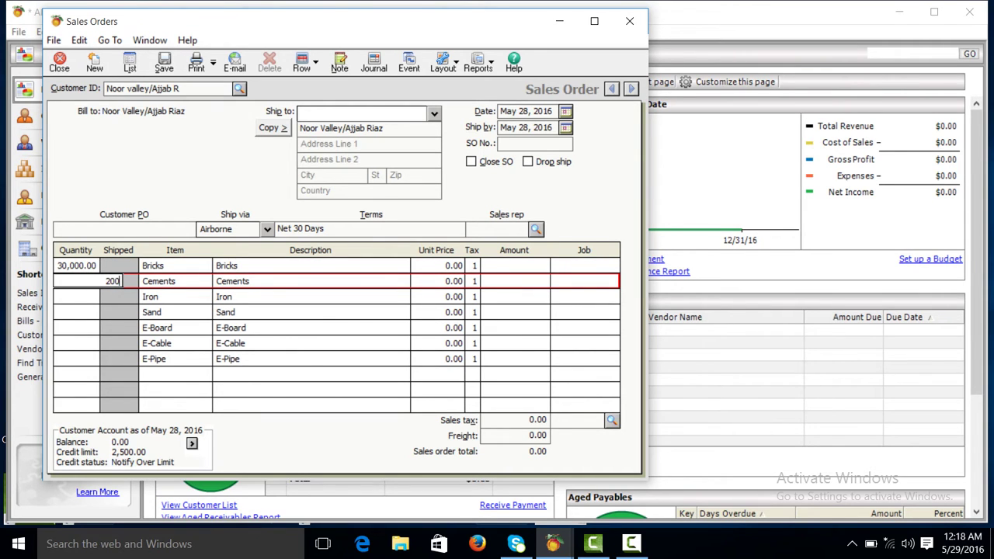
key("Down")
type("2")
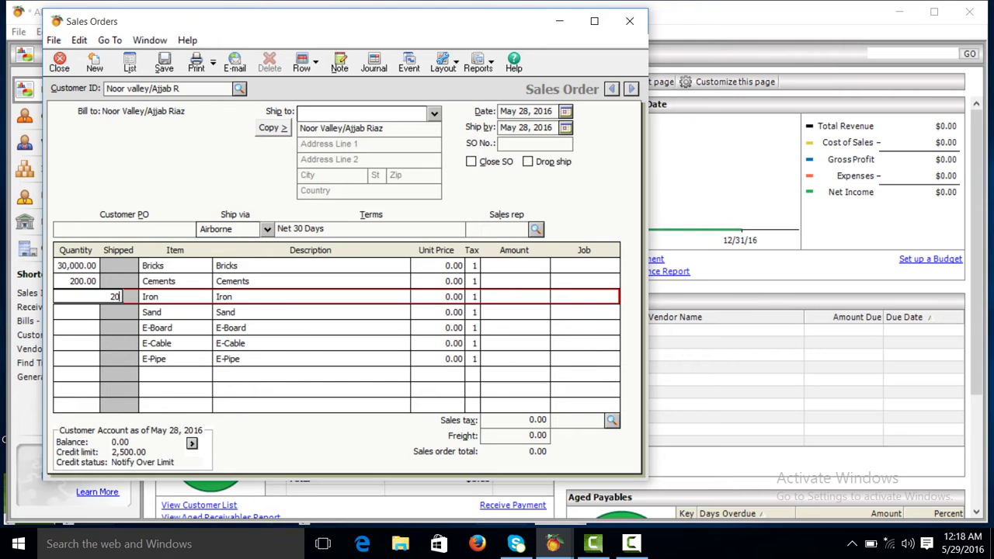
type("0")
key("Down")
Step: Enter quantities of 20 for Sand and E-Board and 200 for E-Cable and E-Pipe
type("2")
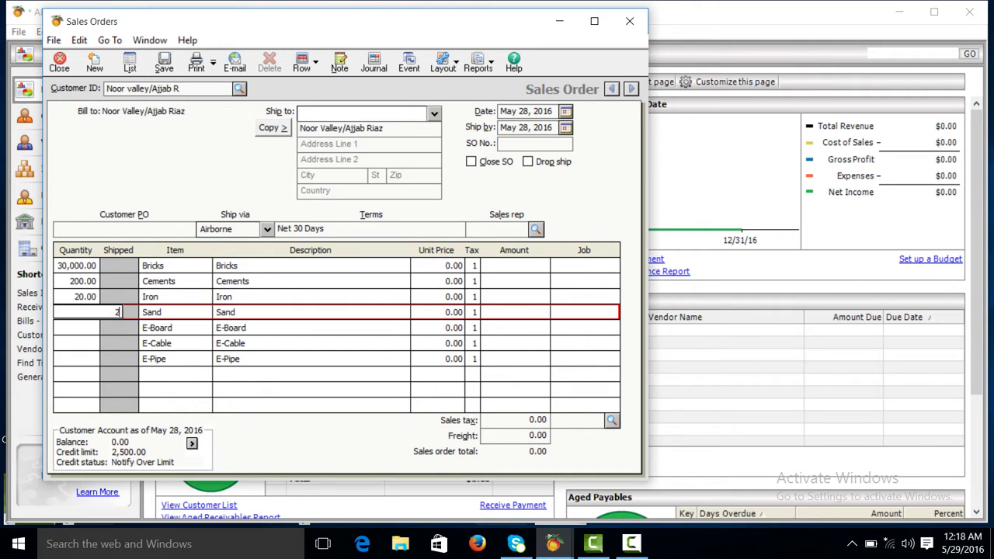
key("Down")
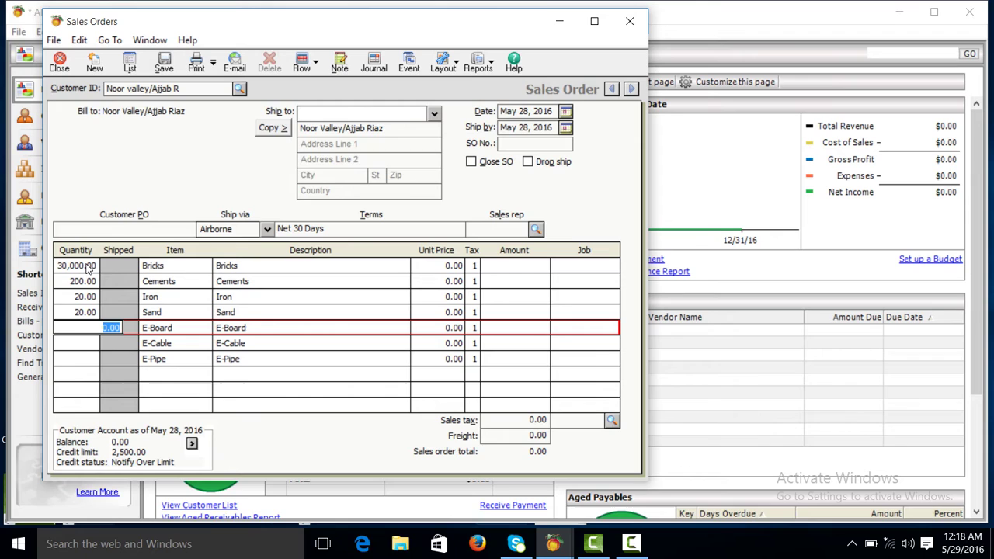
type("20")
key("Down")
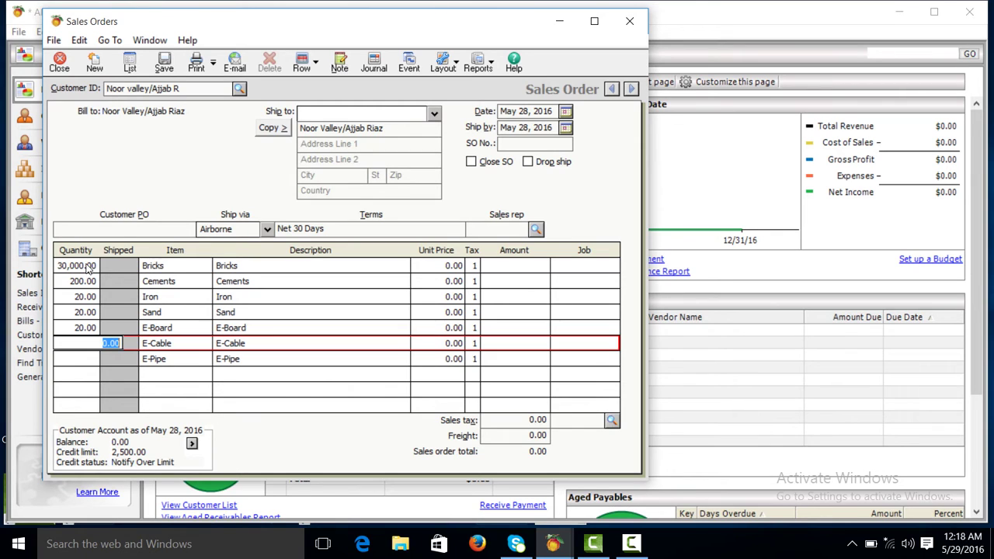
type("2")
key("Down")
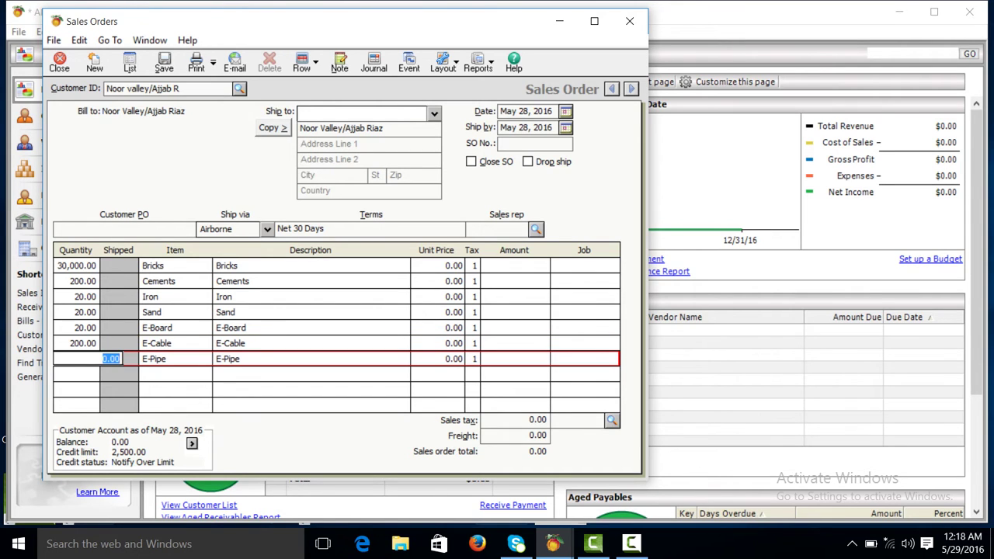
type("2")
Step: Price Bricks at 5, Cements at 500 and Iron at 90,000
left_click(427, 265)
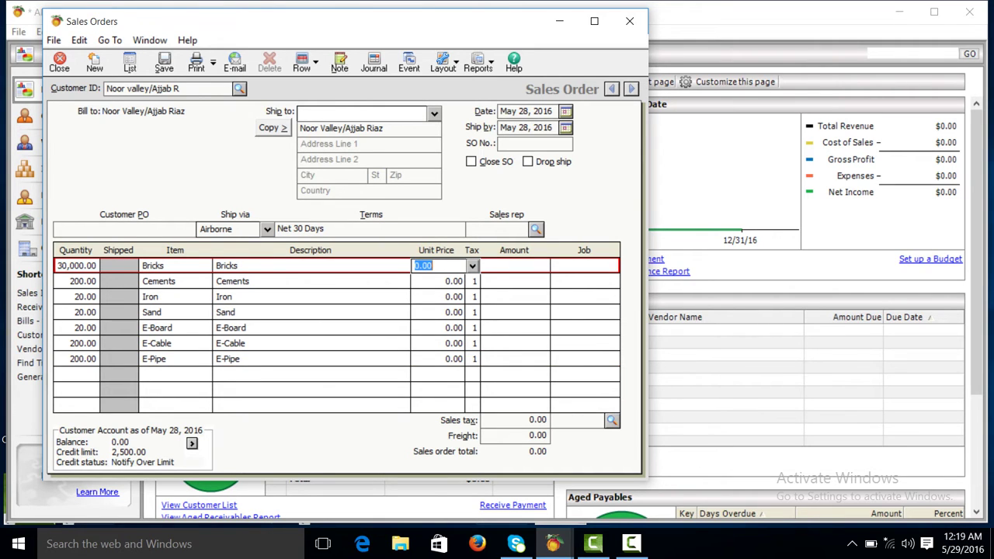
type("5")
left_click(445, 281)
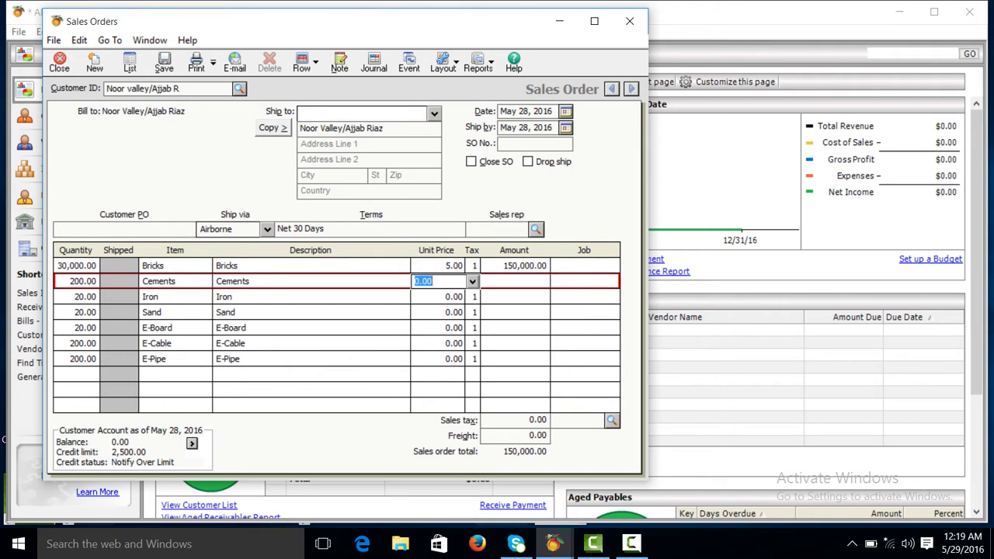
type("5")
left_click(437, 297)
type("90000")
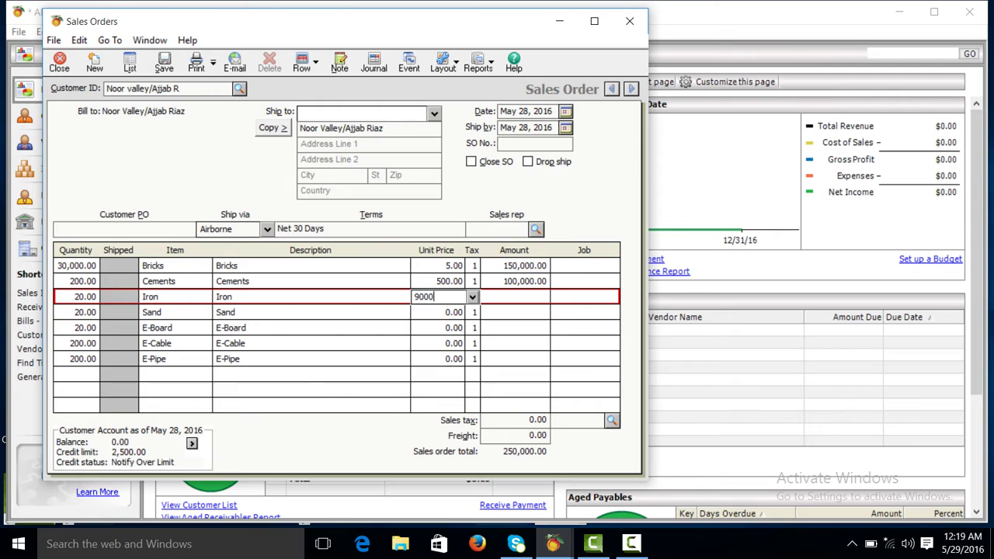
left_click(436, 312)
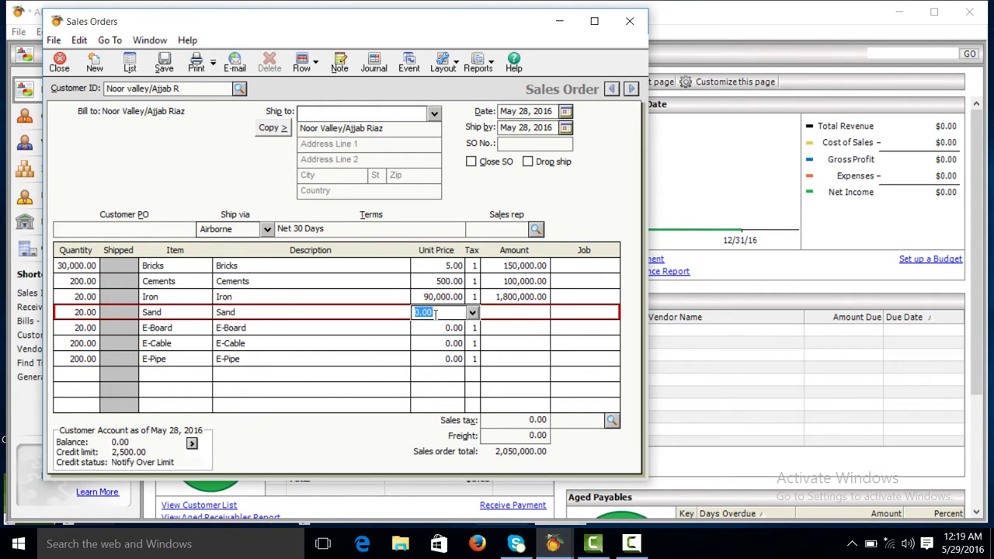
Step: Price Sand at 600, E-Board at 500, and E-Cable and E-Pipe at 30 each
type("6")
left_click(436, 328)
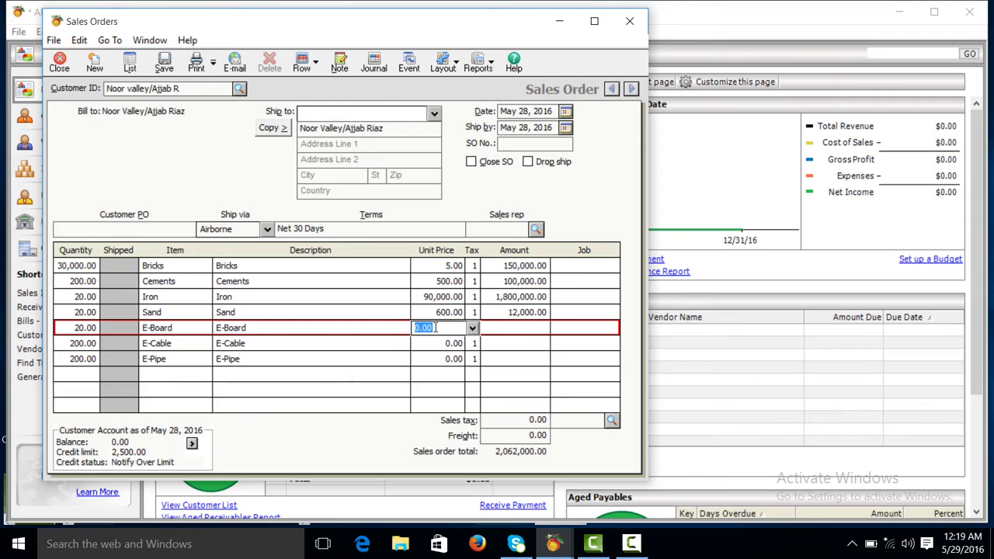
type("5")
left_click(435, 339)
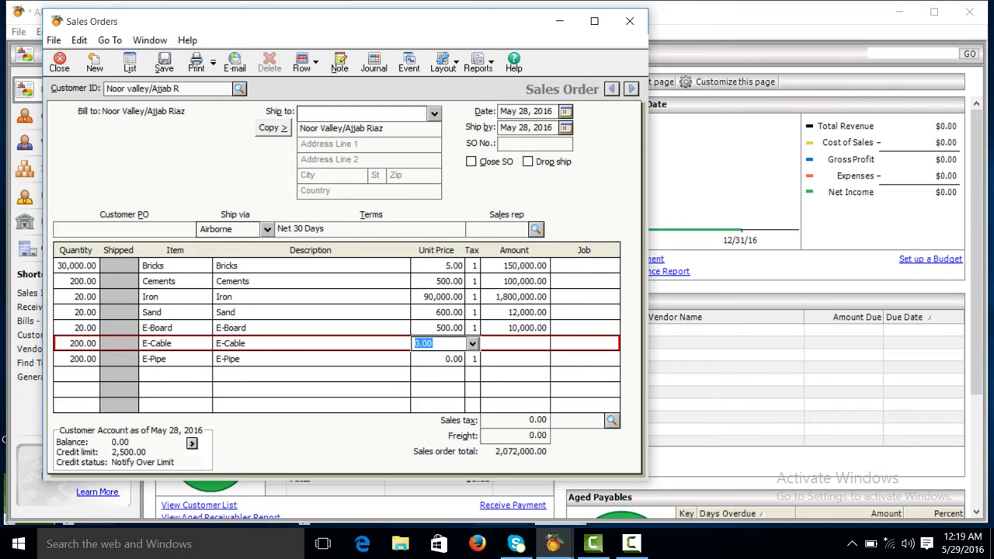
type("30")
left_click(436, 358)
type("3")
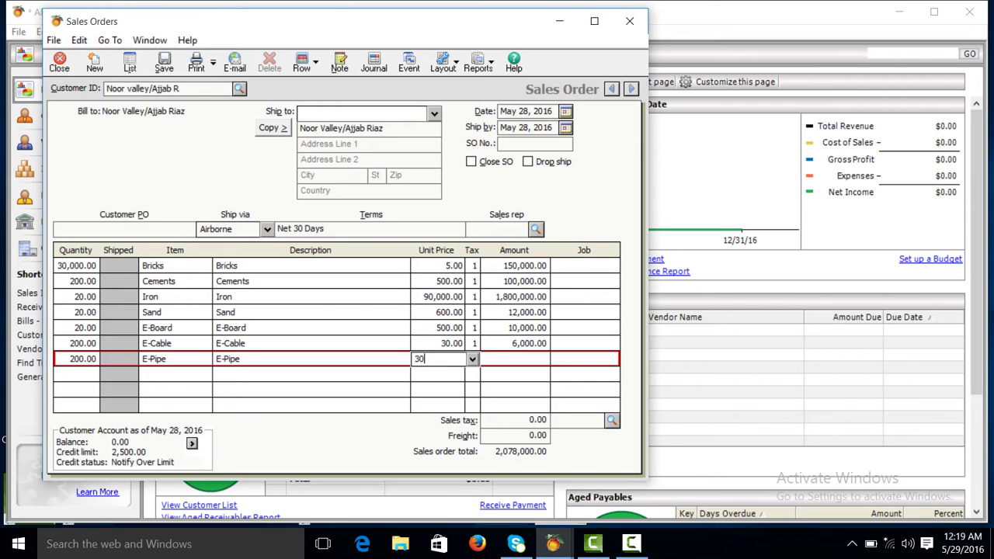
left_click(509, 145)
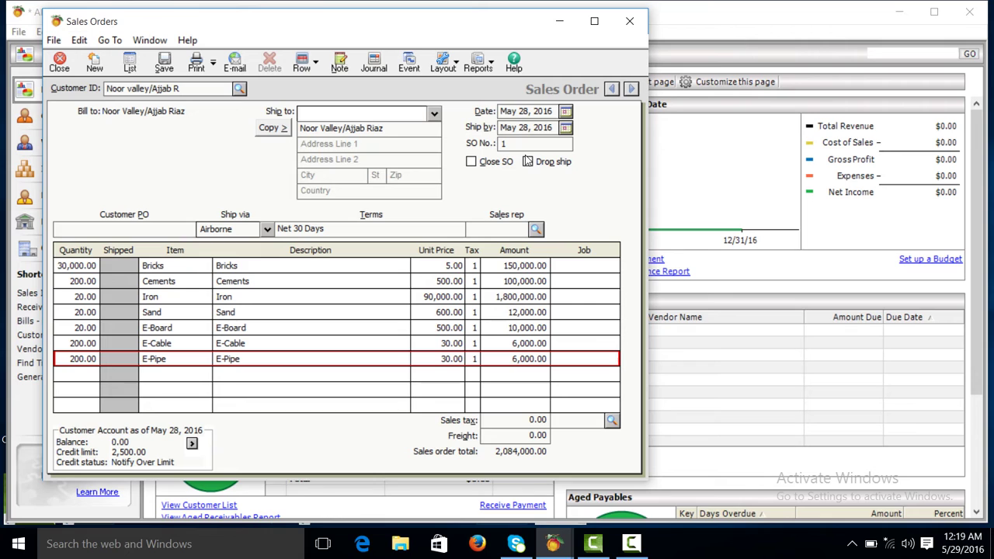
Step: Assign the Bricks and Cements lines to their Construction Phase jobs
left_click(590, 268)
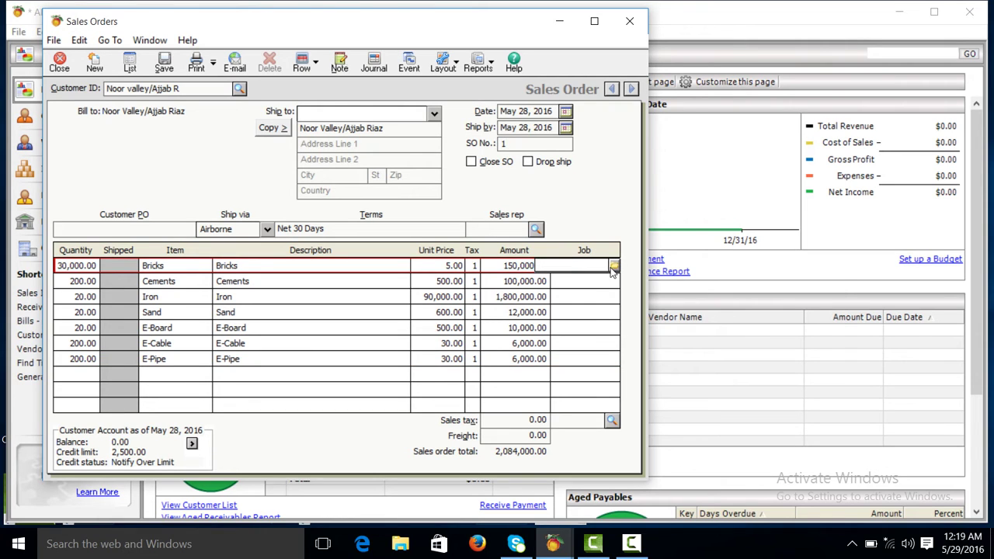
left_click(614, 266)
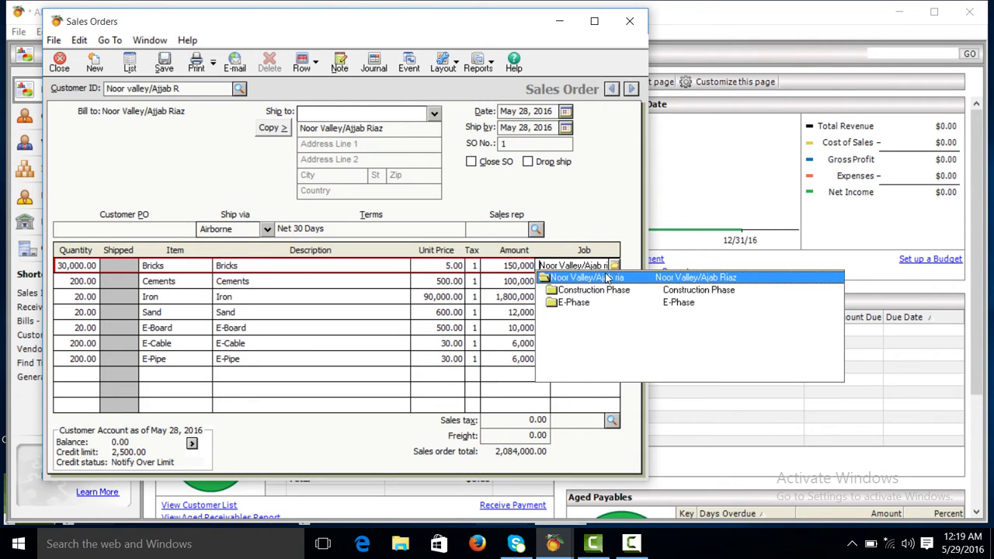
left_click(596, 289)
left_click(592, 305)
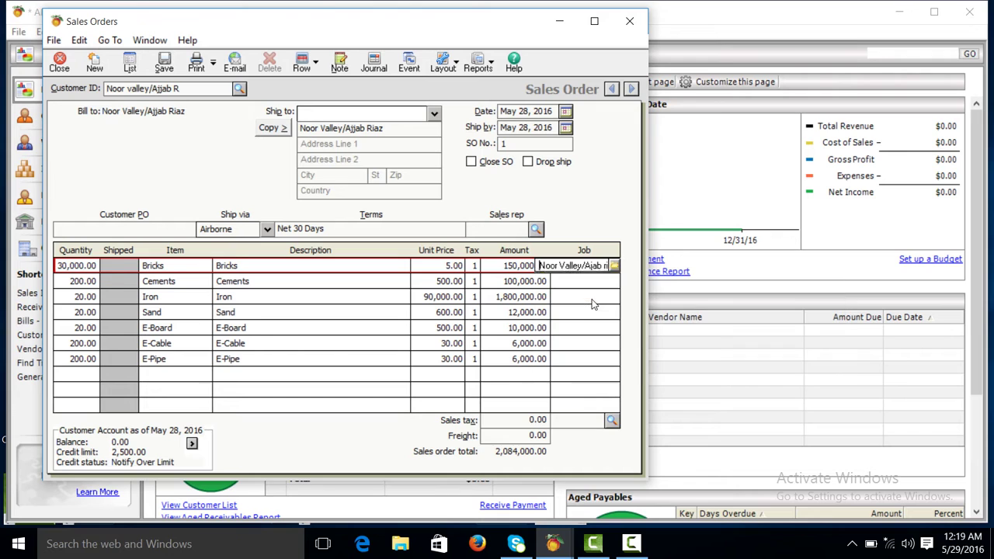
left_click(590, 281)
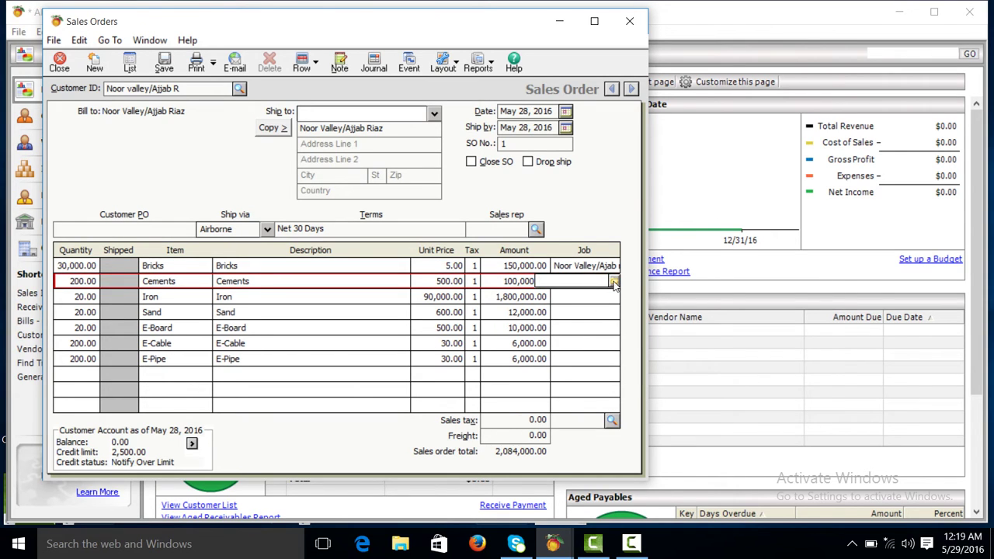
left_click(613, 282)
left_click(602, 293)
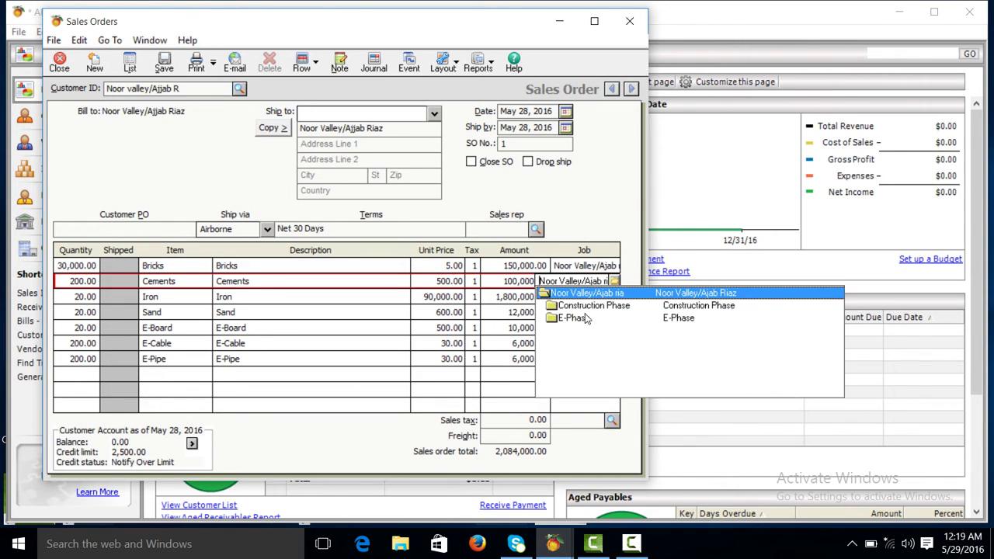
left_click(586, 307)
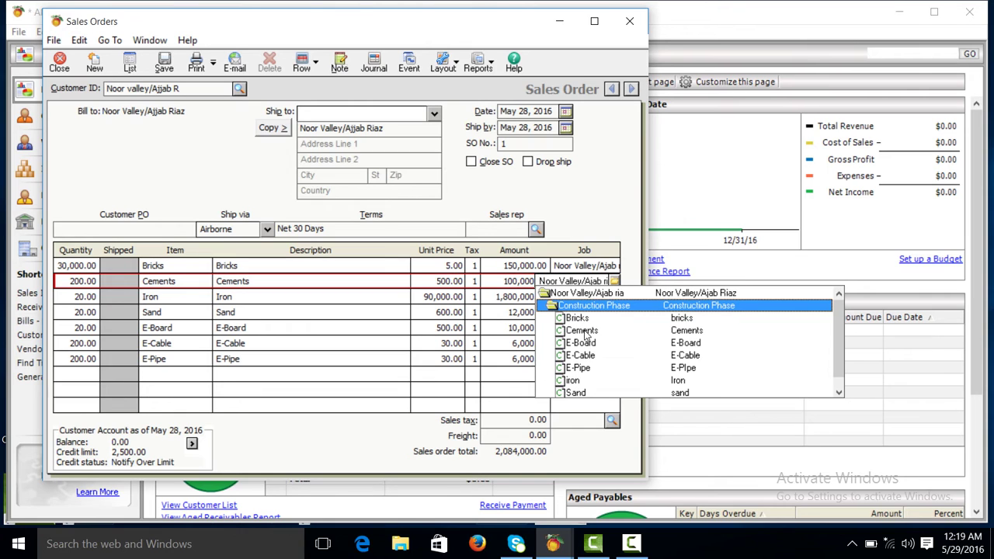
left_click(583, 331)
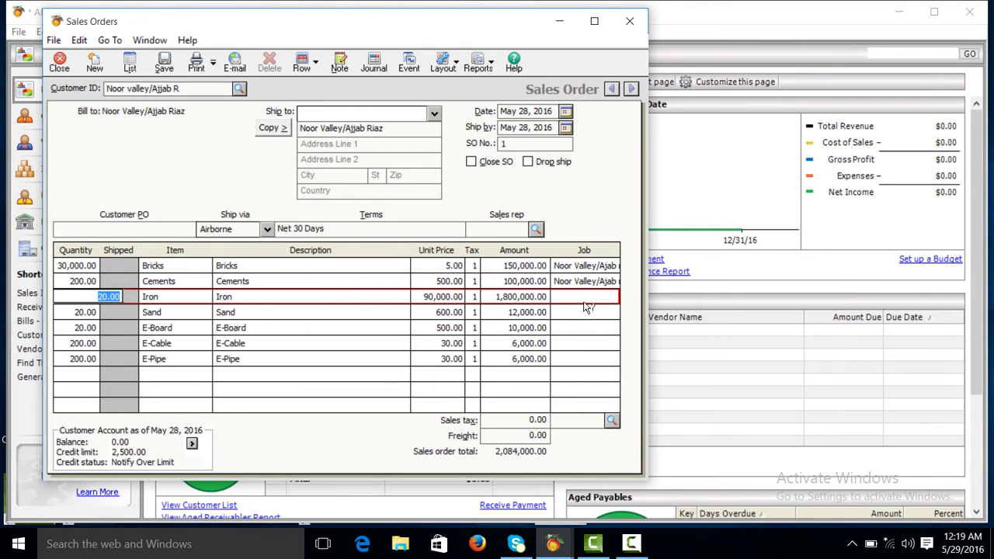
Step: Assign the Iron line its Construction Phase job and expand the jobs for the Sand line
left_click(602, 297)
left_click(614, 297)
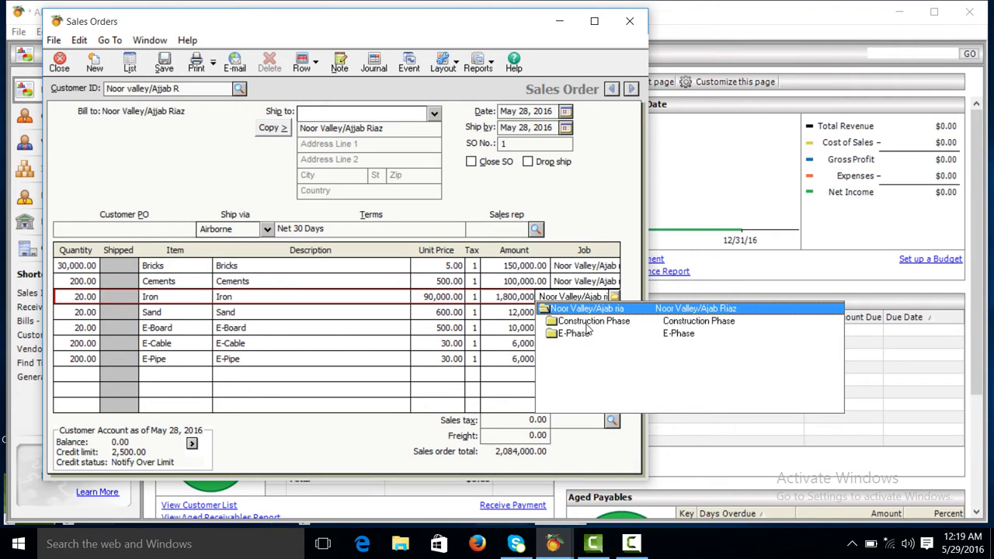
left_click(586, 322)
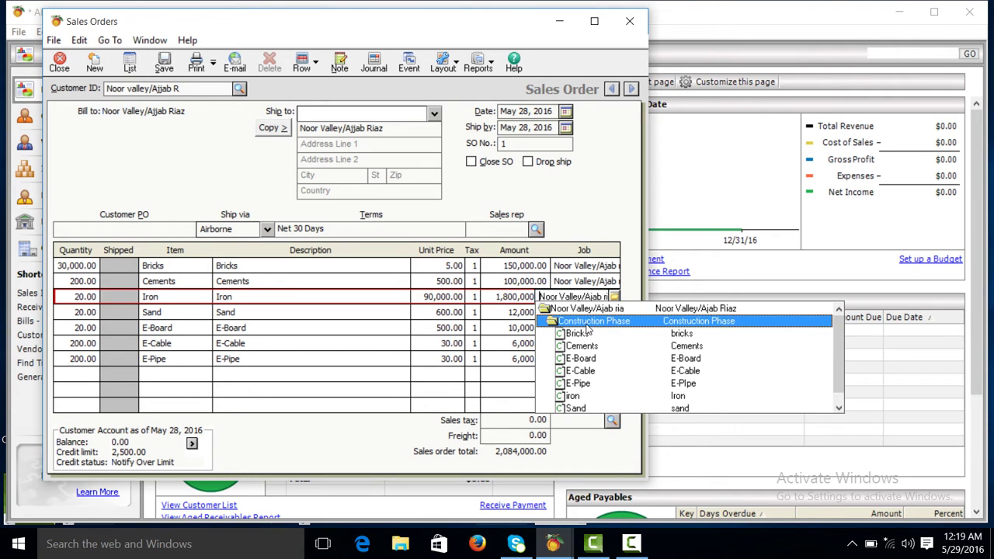
left_click(585, 397)
key("Return")
left_click(588, 315)
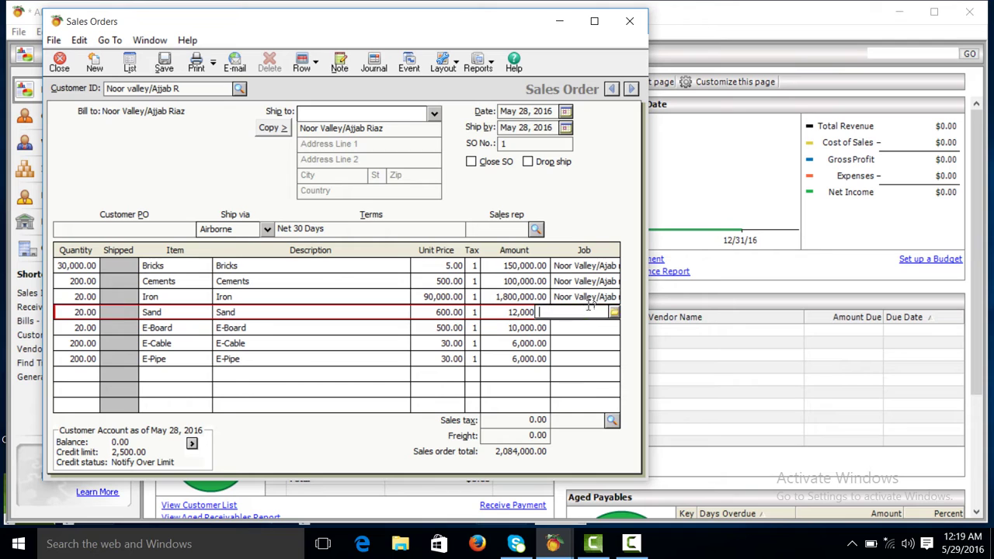
left_click(615, 313)
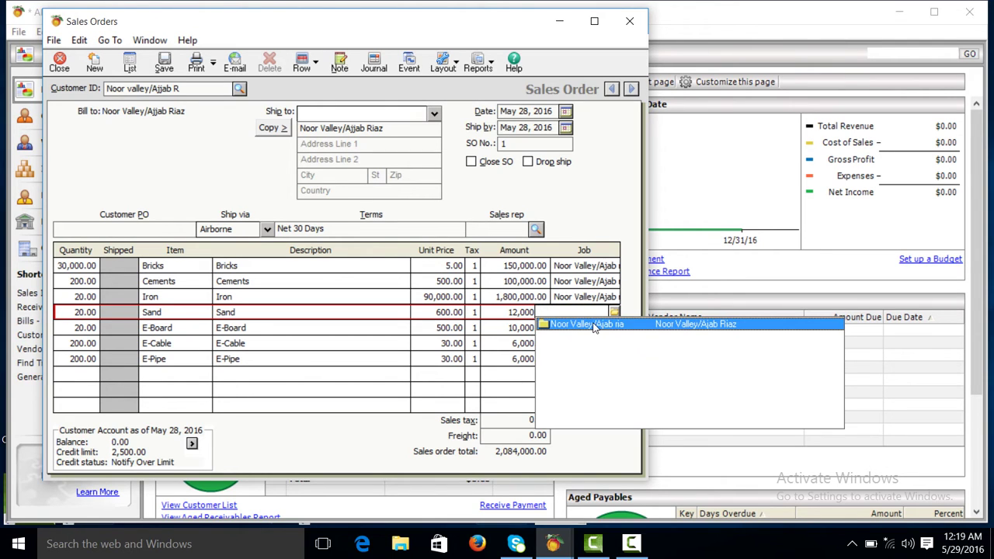
left_click(593, 325)
left_click(587, 338)
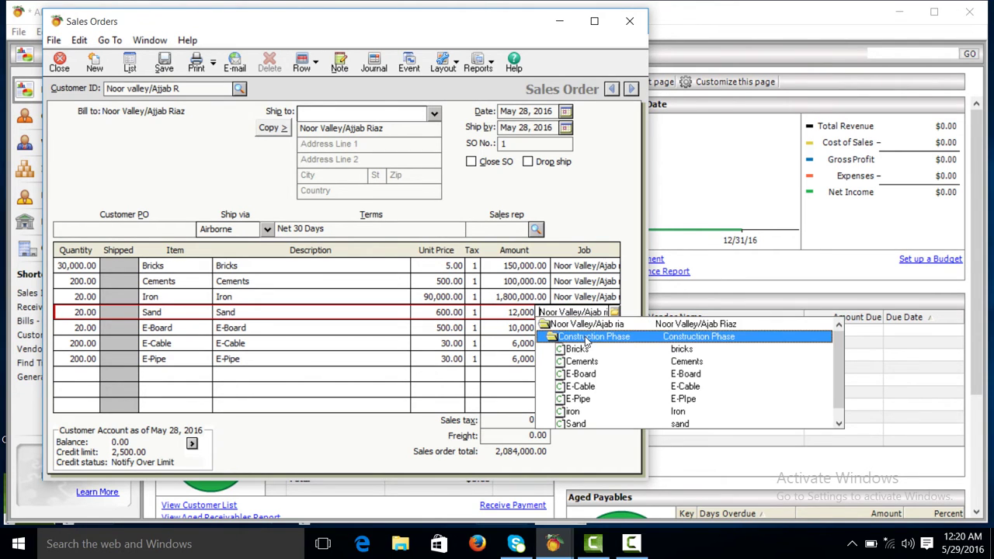
Step: Assign the Sand job, then give the E-Board line its E-Phase job
left_click(578, 424)
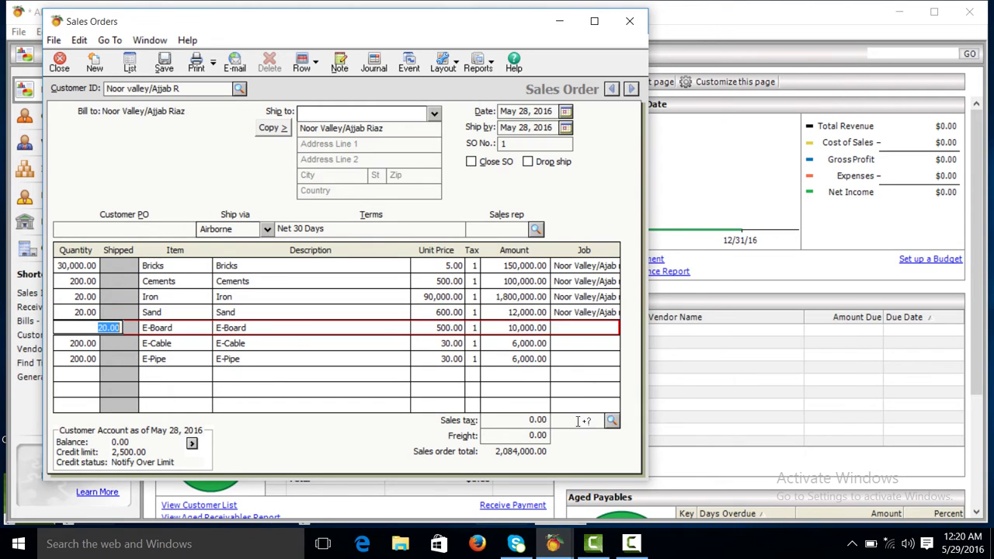
left_click(584, 330)
left_click(614, 330)
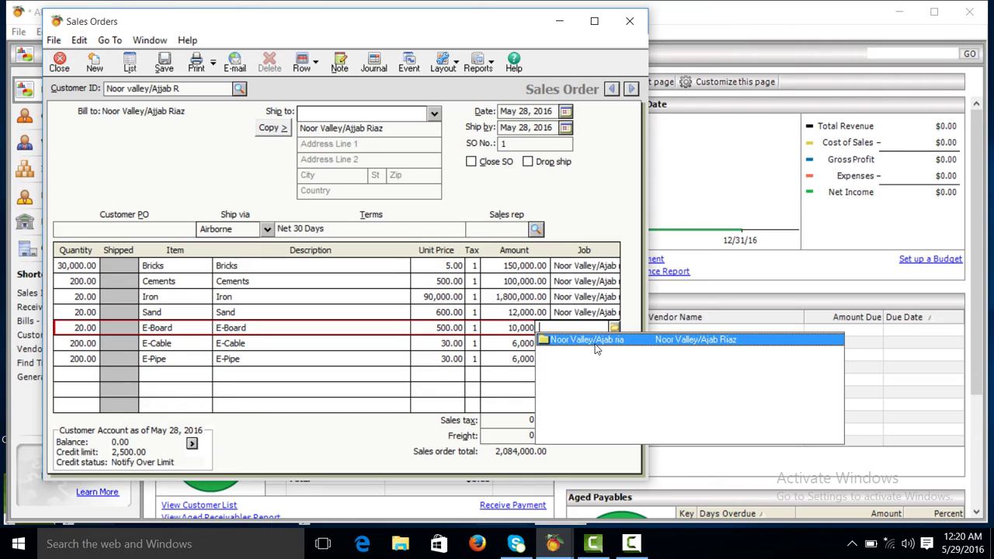
left_click(592, 342)
left_click(583, 367)
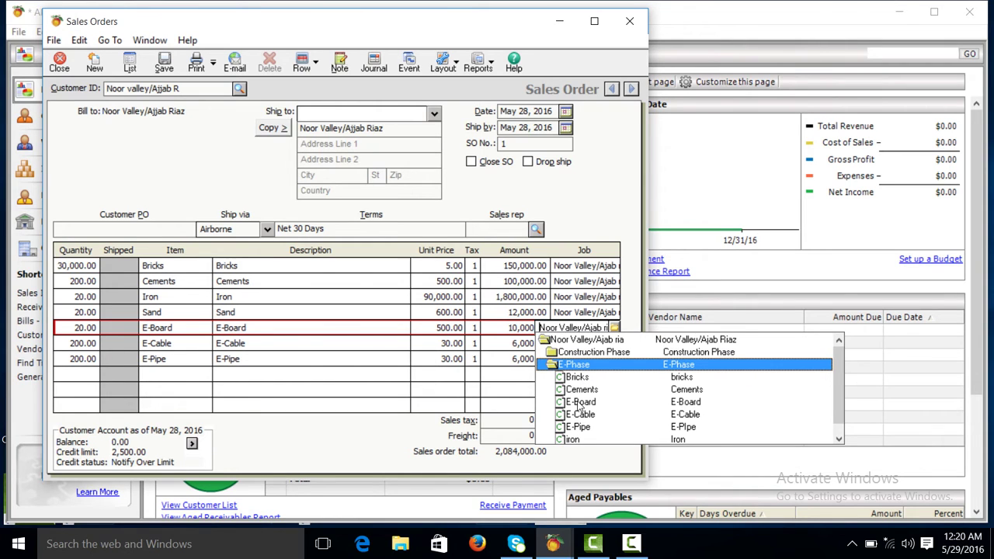
double_click(580, 402)
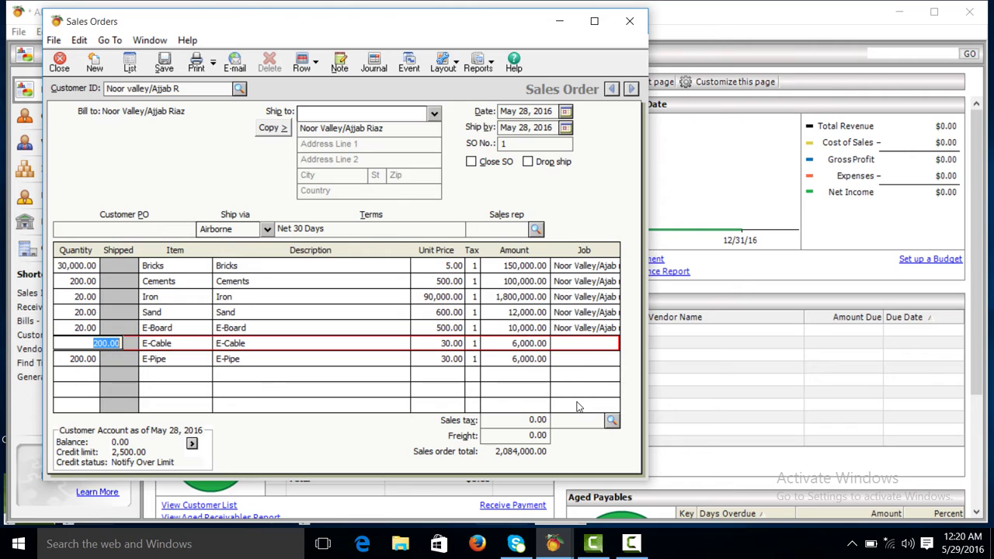
Step: Assign the E-Cable and E-Pipe lines their matching E-Phase job items
left_click(583, 344)
left_click(614, 343)
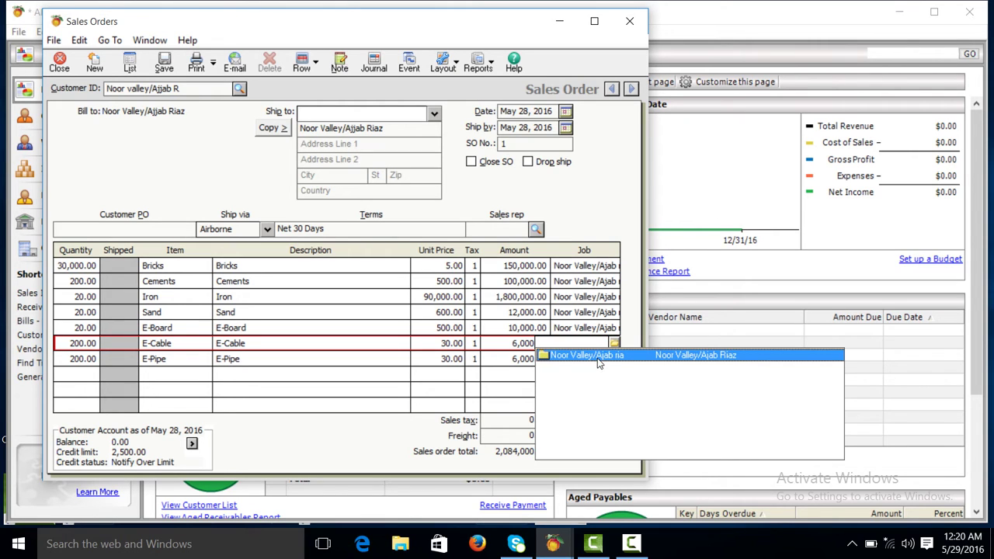
left_click(599, 357)
left_click(575, 379)
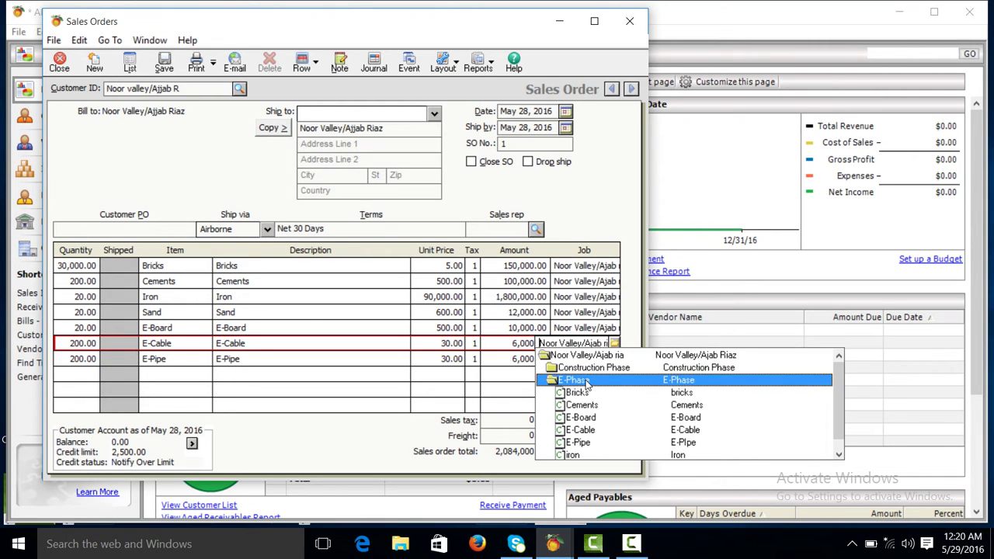
left_click(584, 431)
left_click(587, 362)
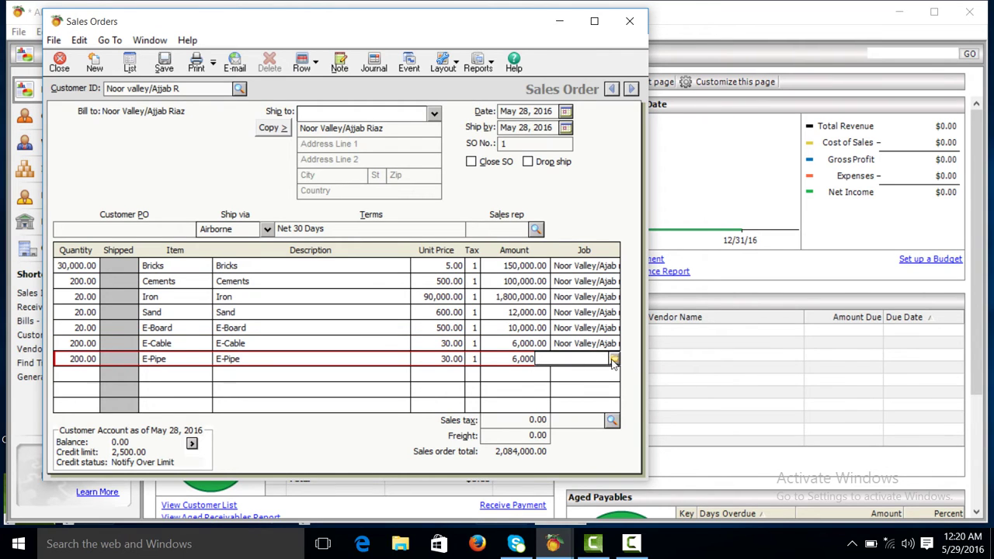
left_click(614, 359)
left_click(608, 372)
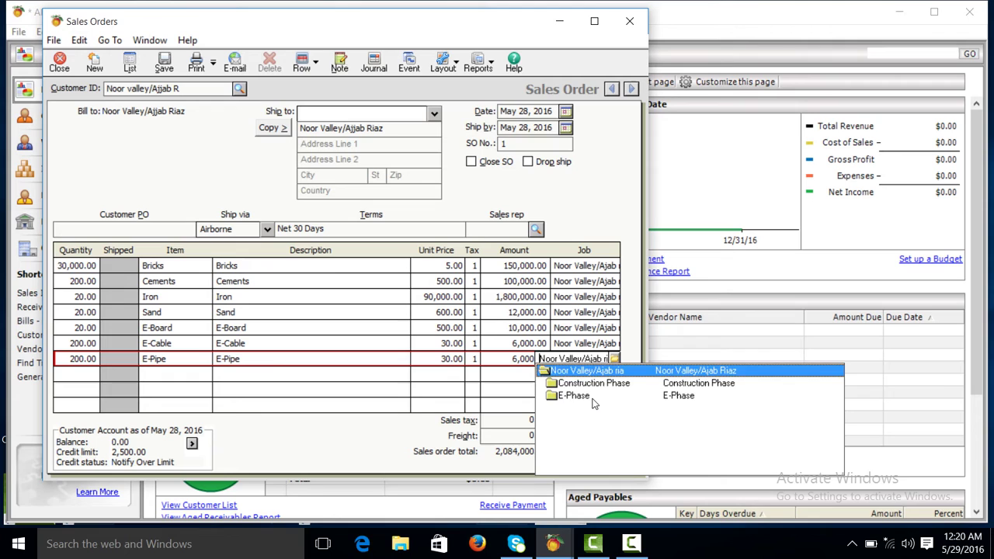
left_click(594, 397)
left_click(581, 458)
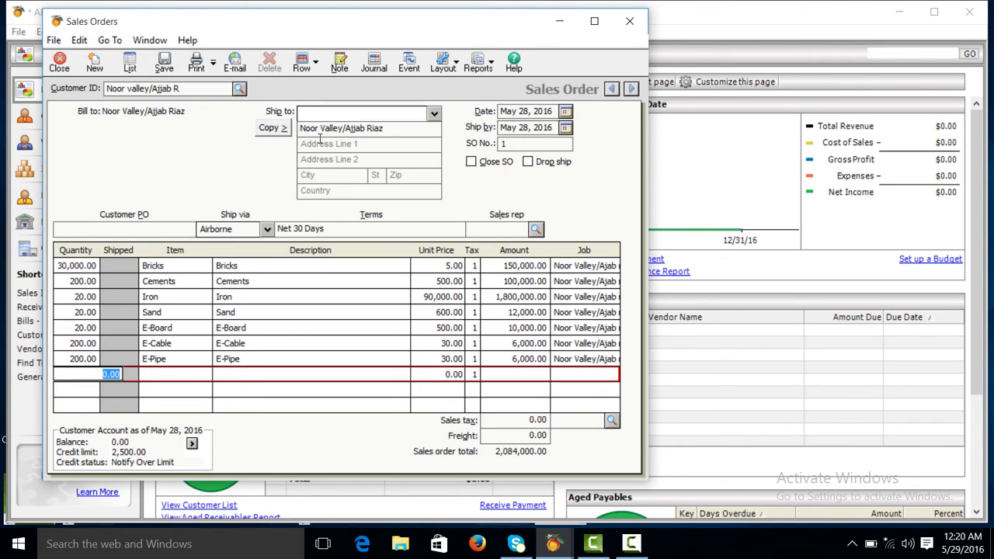
Step: Save the sales order as SO No. 2 after the duplicate-number warning, then close the window
left_click(163, 69)
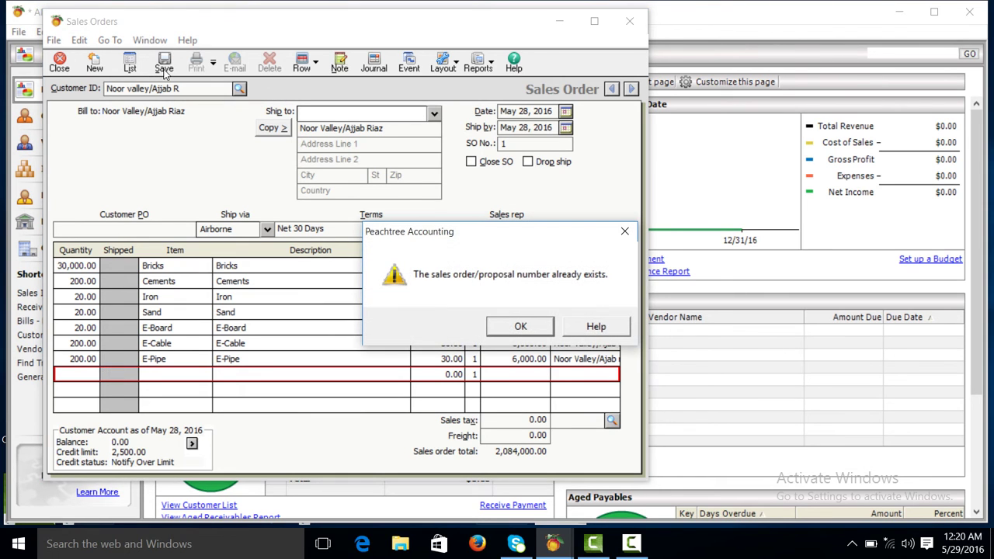
left_click(529, 327)
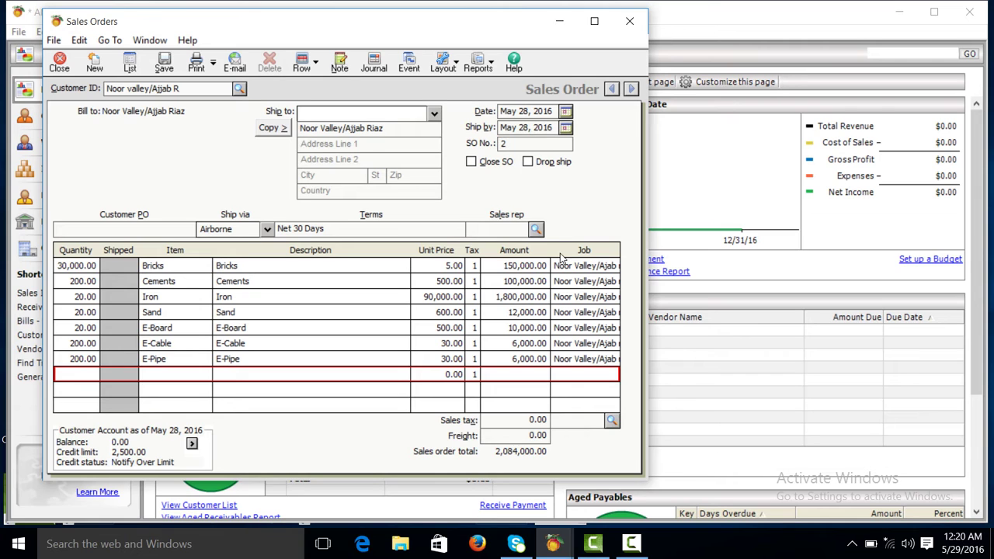
left_click(632, 544)
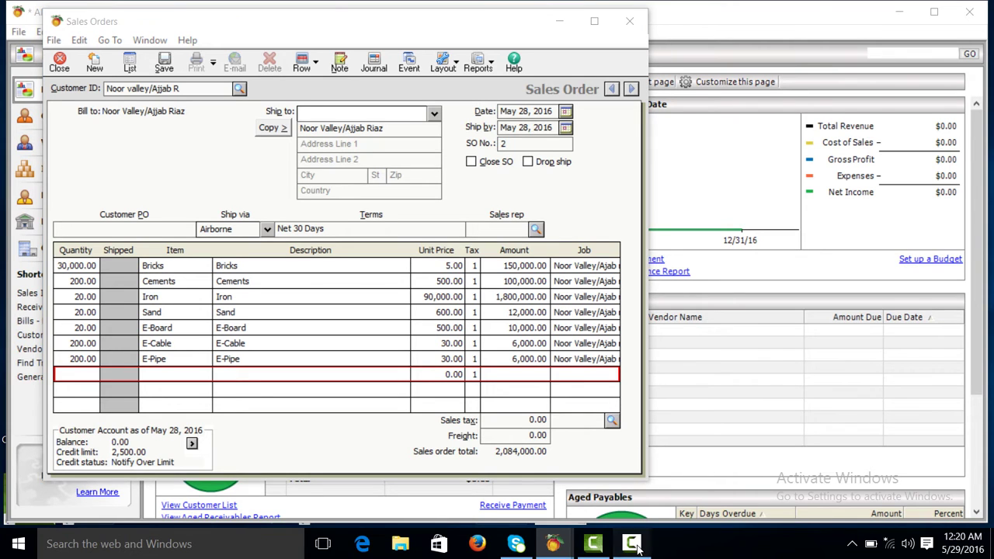
left_click(930, 487)
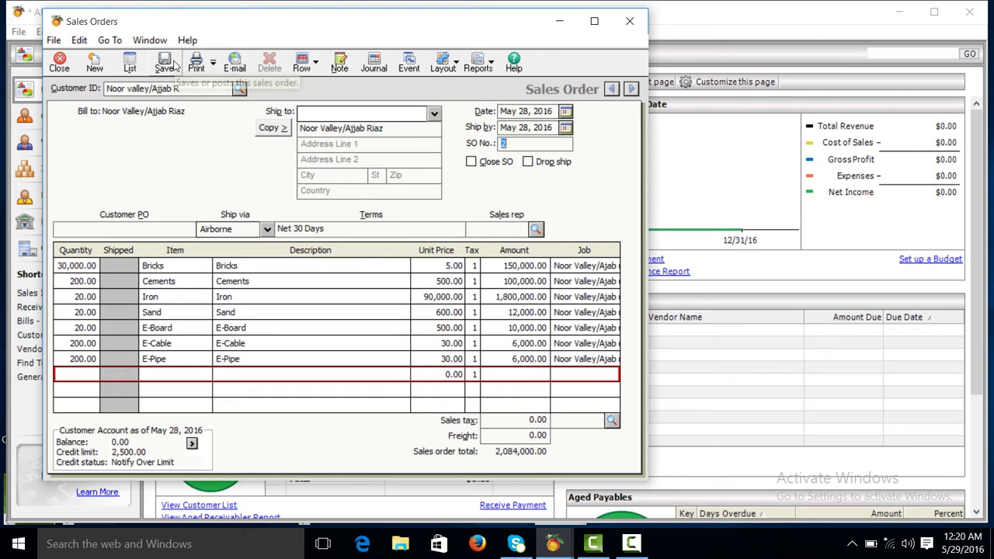
left_click(172, 65)
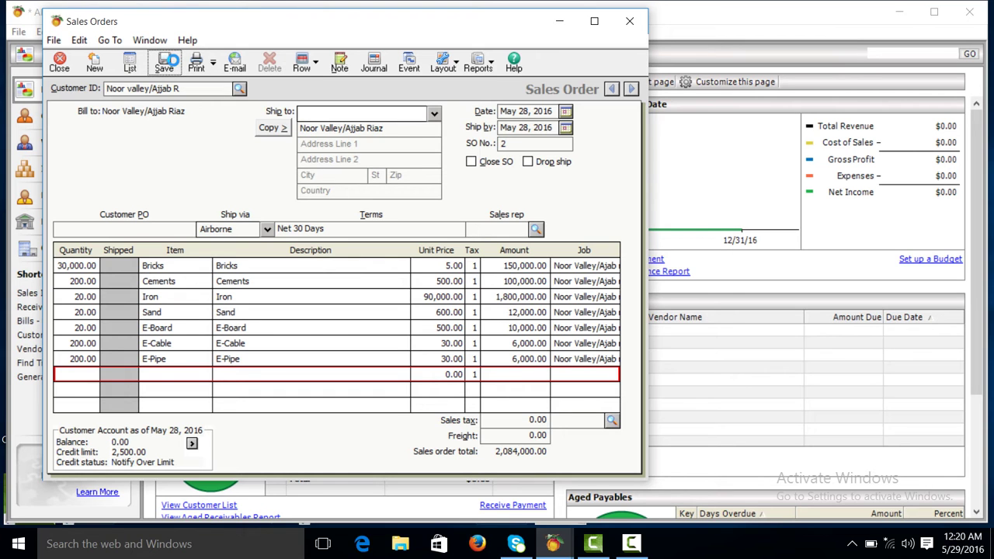
left_click(60, 62)
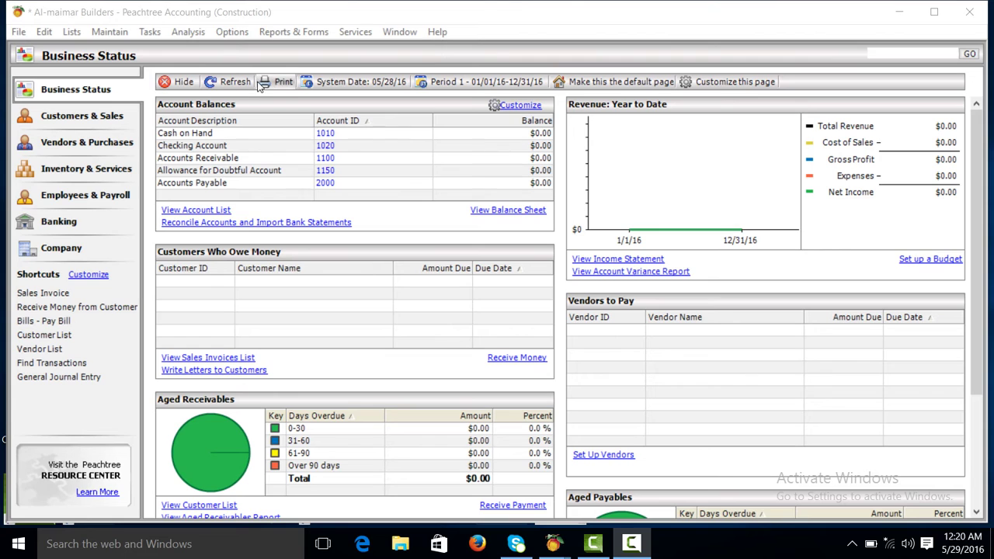
Step: Refresh the Business Status dashboard, which still shows all balances and revenue at $0.00
left_click(233, 82)
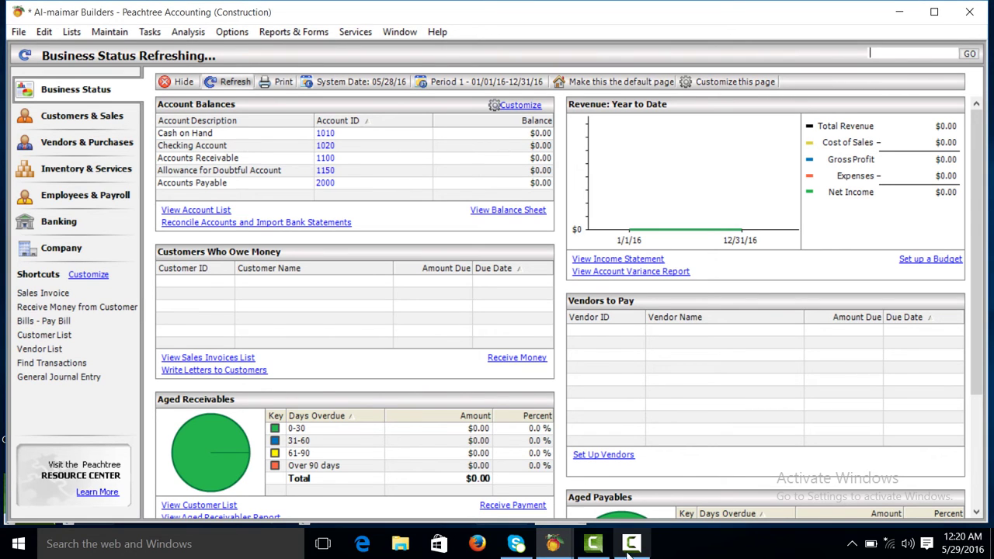
left_click(628, 548)
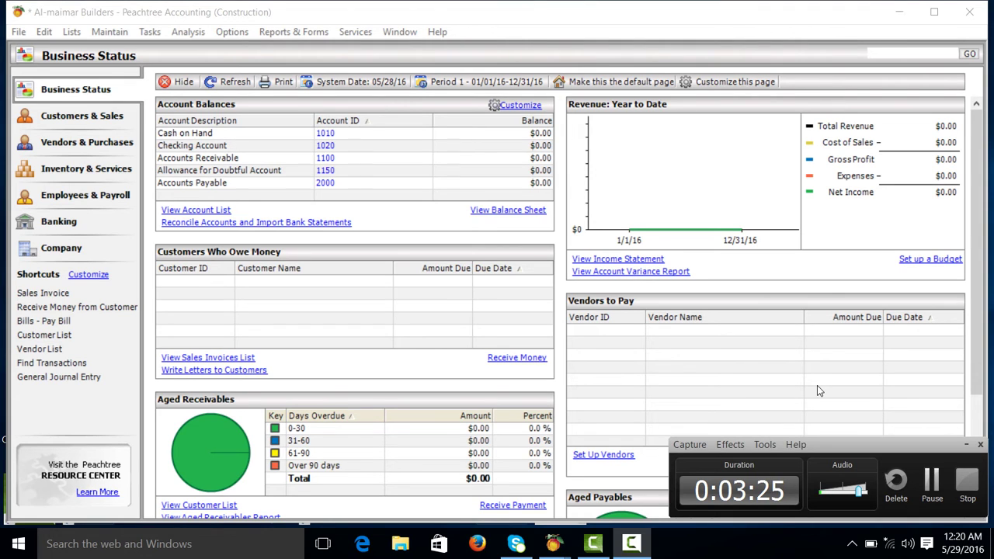
left_click(237, 83)
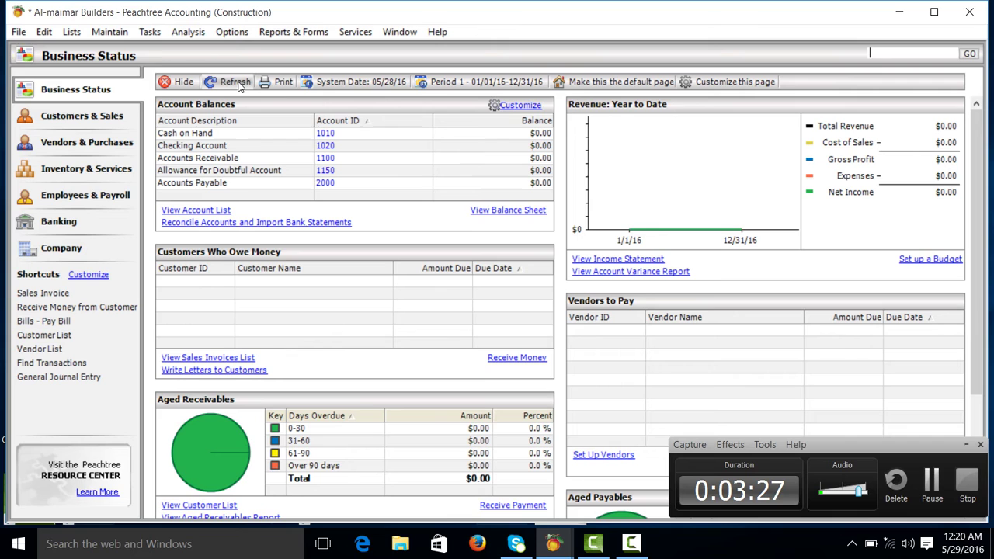
left_click(237, 83)
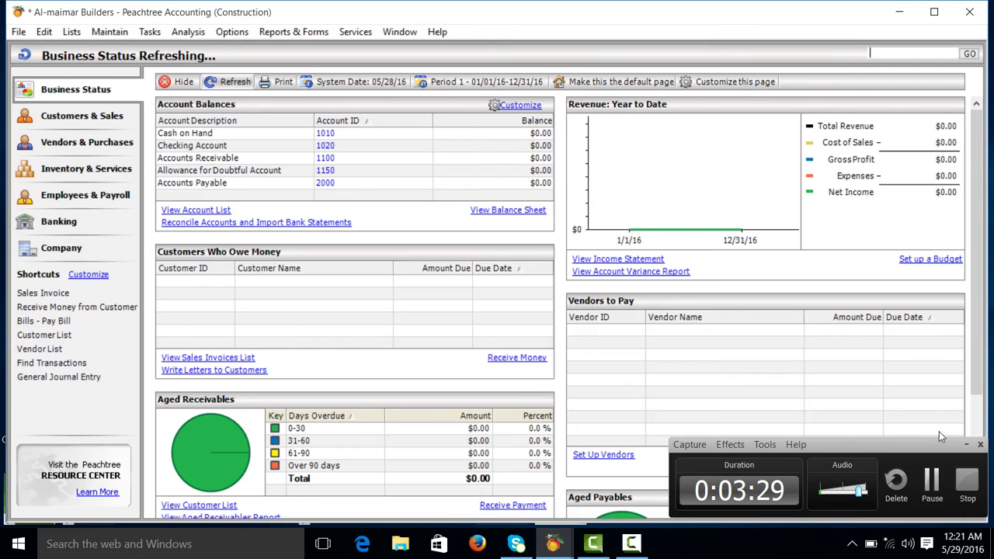
left_click(966, 444)
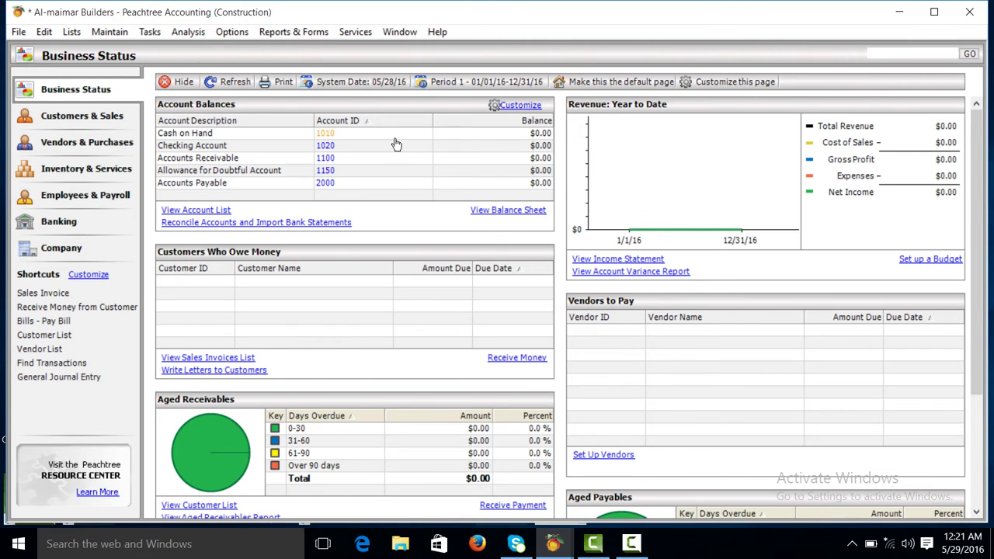
Step: Start a new sales invoice for customer Noor Valley and dismiss the open proposals notice
left_click(147, 33)
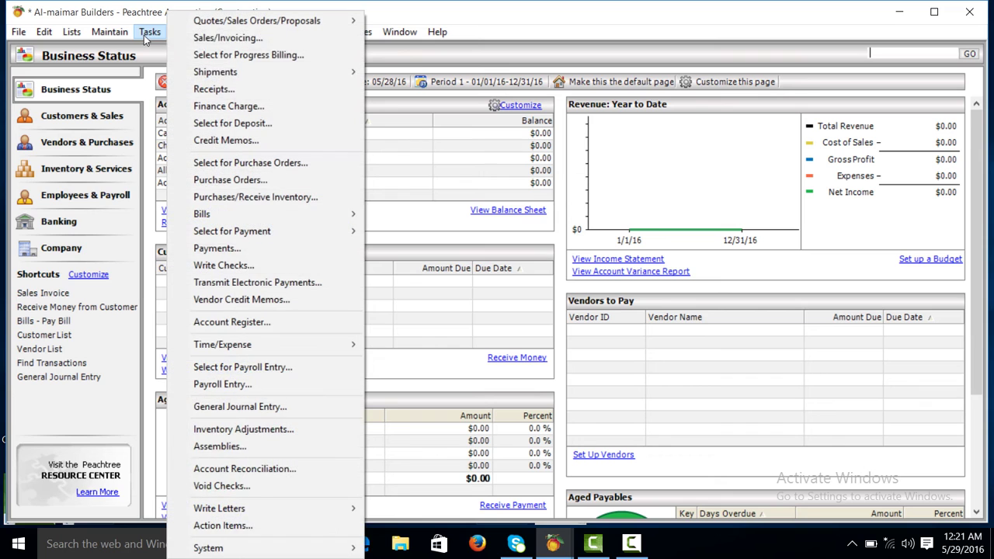
left_click(204, 40)
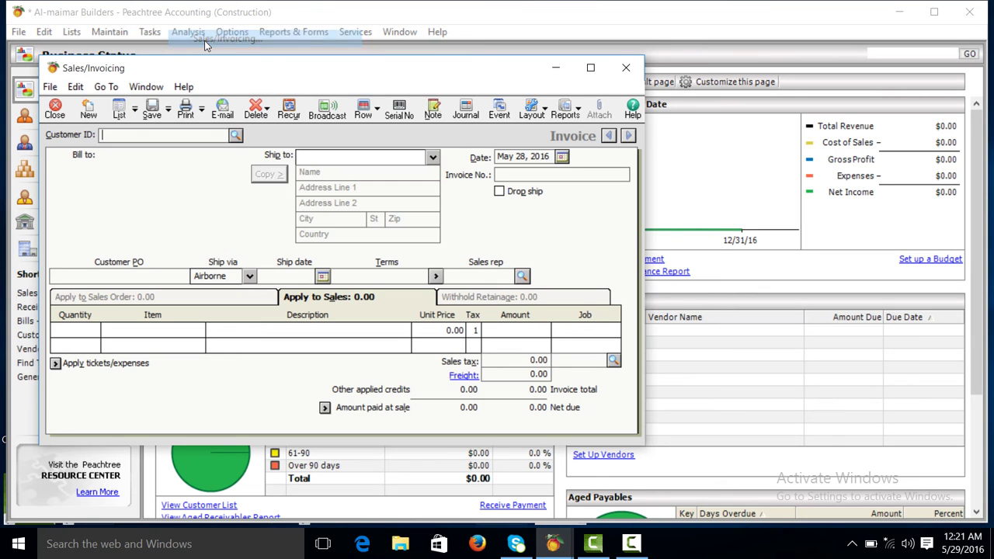
left_click(239, 137)
left_click(235, 150)
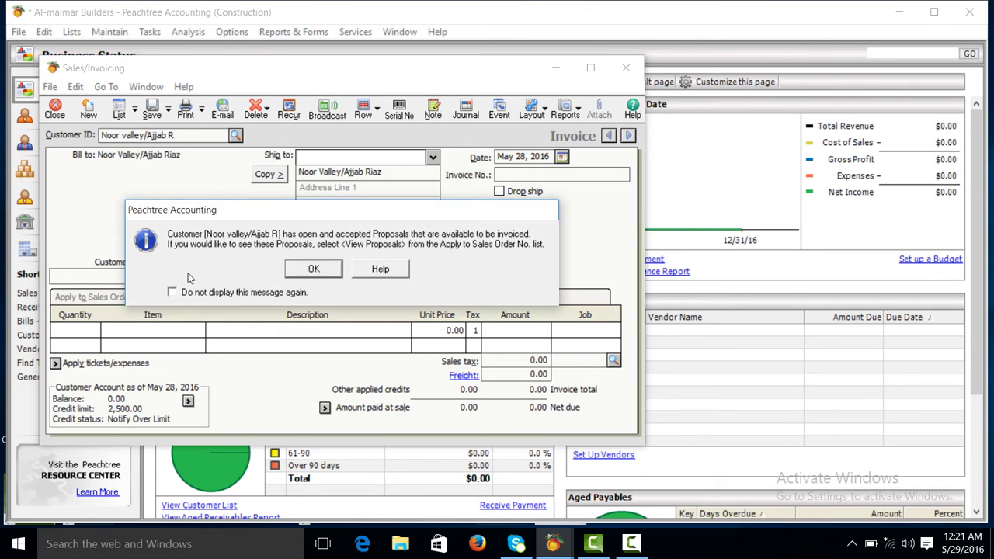
left_click(334, 270)
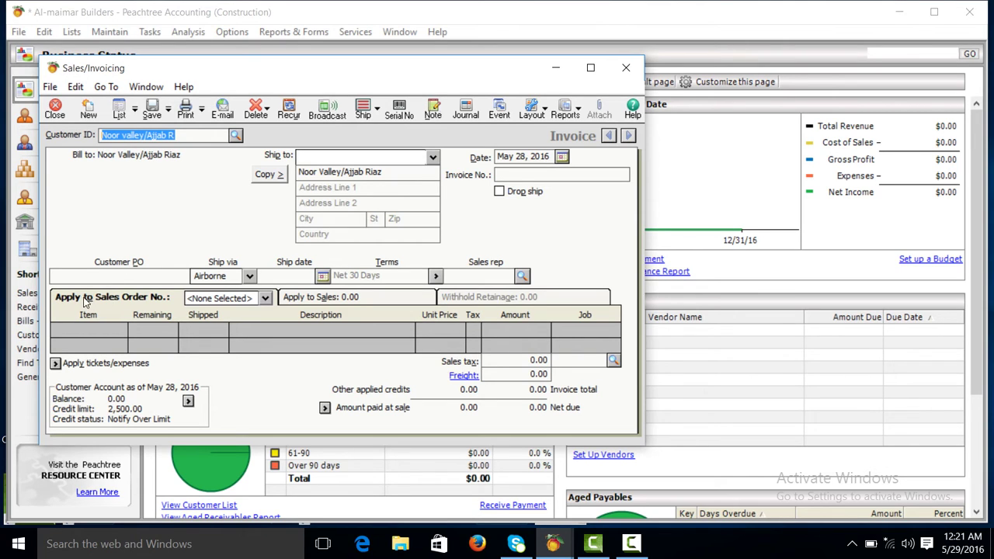
Step: Apply sales order 2 to invoice number 3 so its lines load
left_click(501, 174)
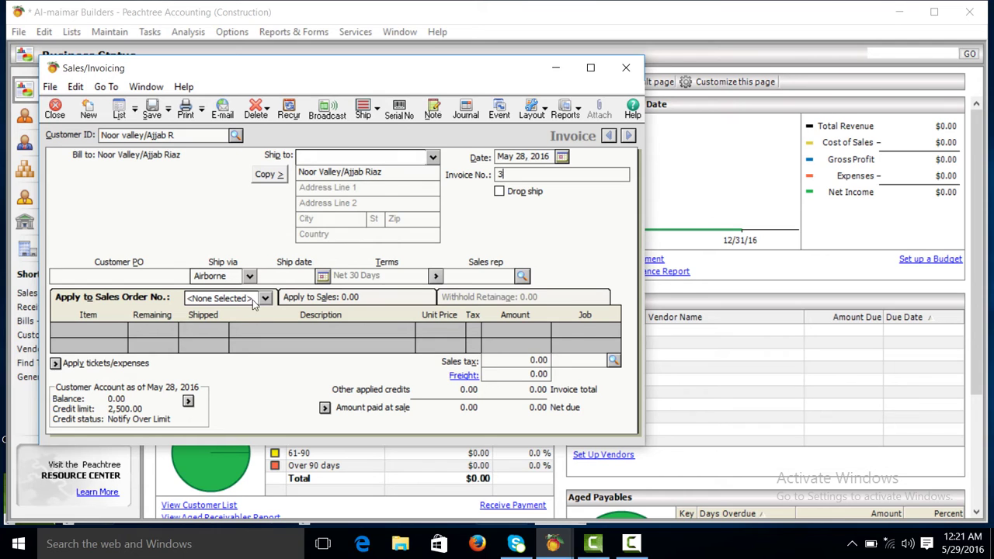
left_click(265, 297)
left_click(254, 332)
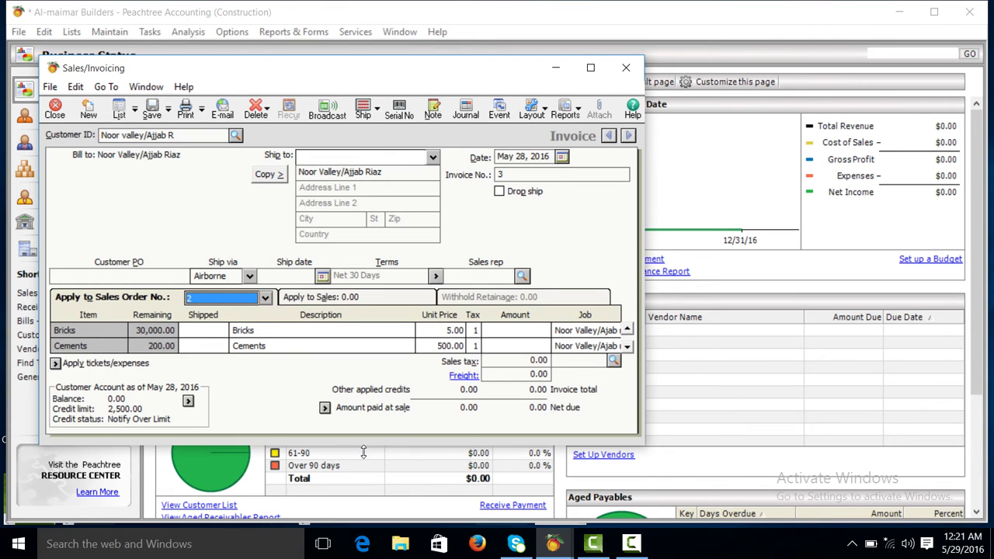
Step: Enlarge the invoice and enter shipped quantities of 30,000 for Bricks and 200 for Cements
left_click_drag(363, 447, 364, 534)
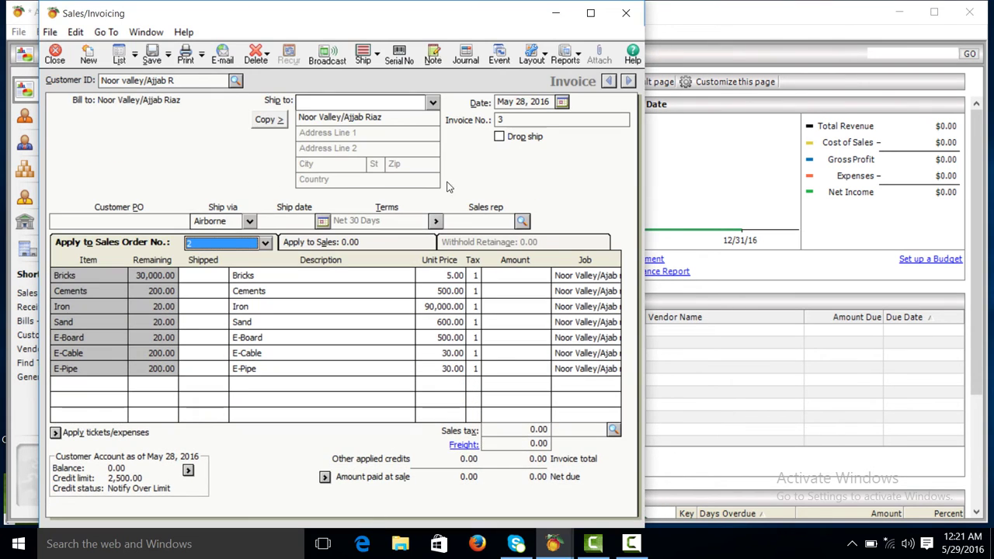
left_click(194, 281)
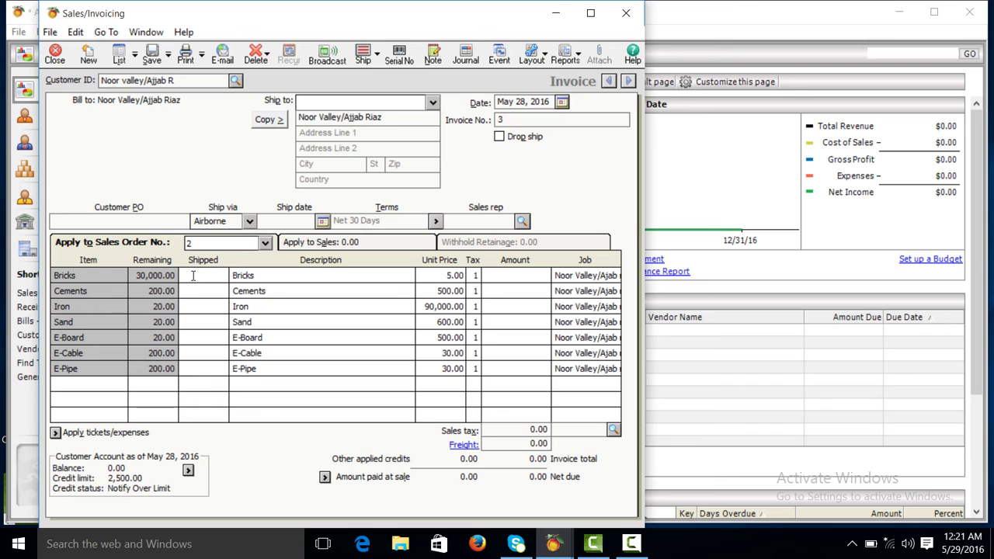
type("3")
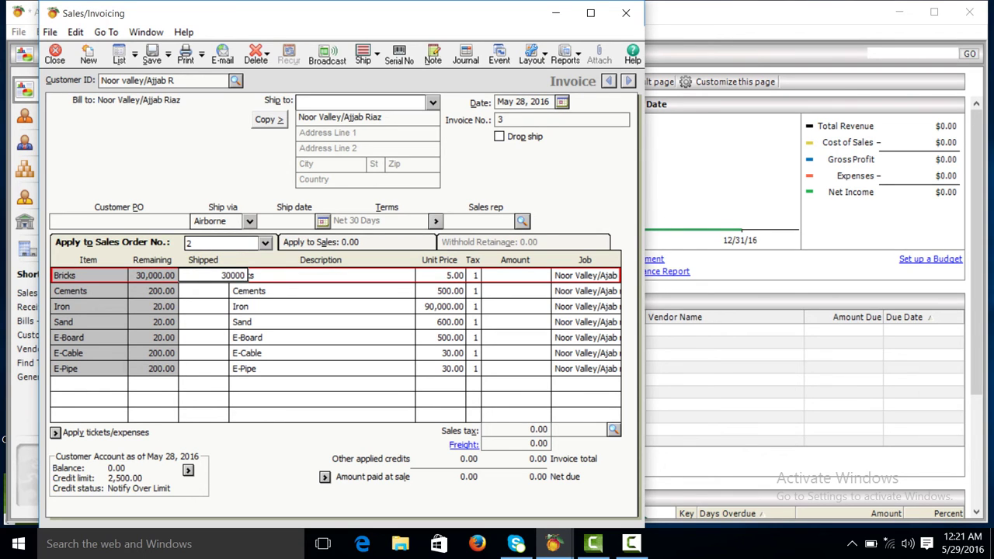
type("0,000")
key("Return")
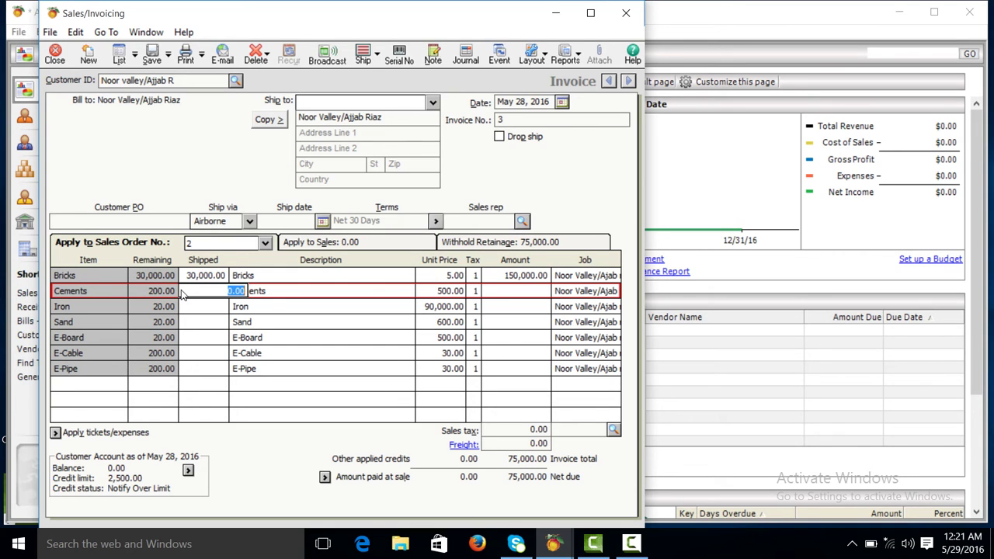
type("20")
key("Down")
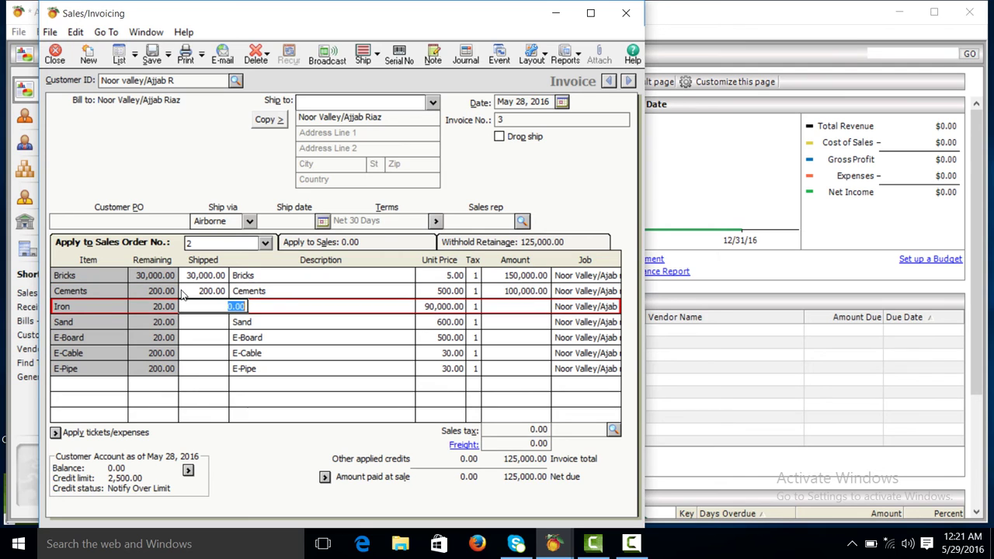
type("200")
key("Down")
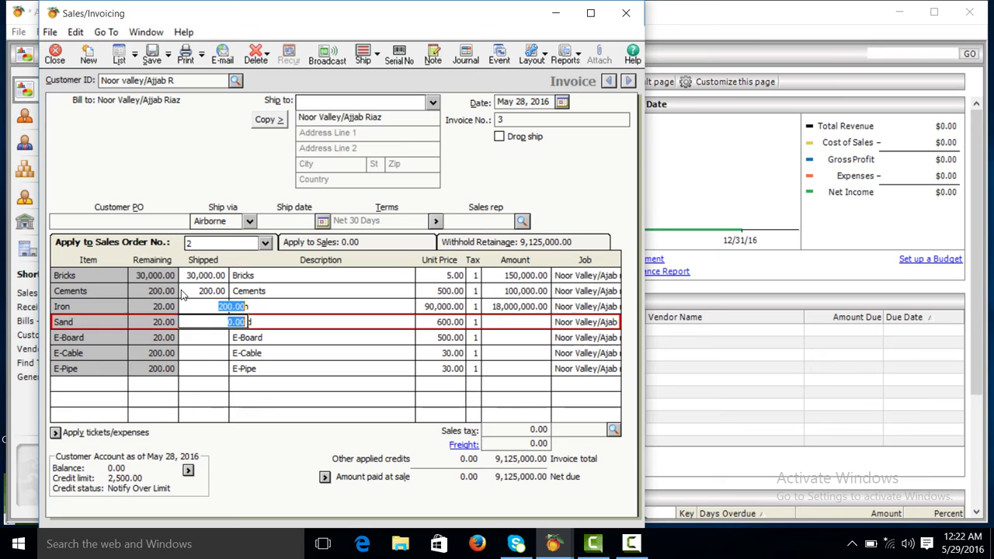
Step: Enter shipped quantities of 20 for Iron, Sand and E-Board, and 200 for E-Cable and E-Pipe
key("Up")
type("20")
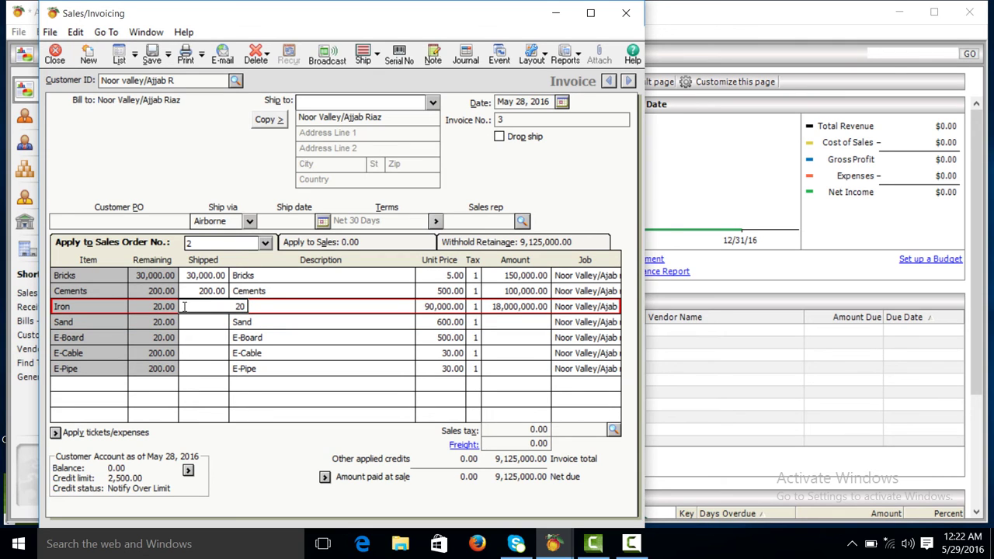
left_click(189, 322)
type("2")
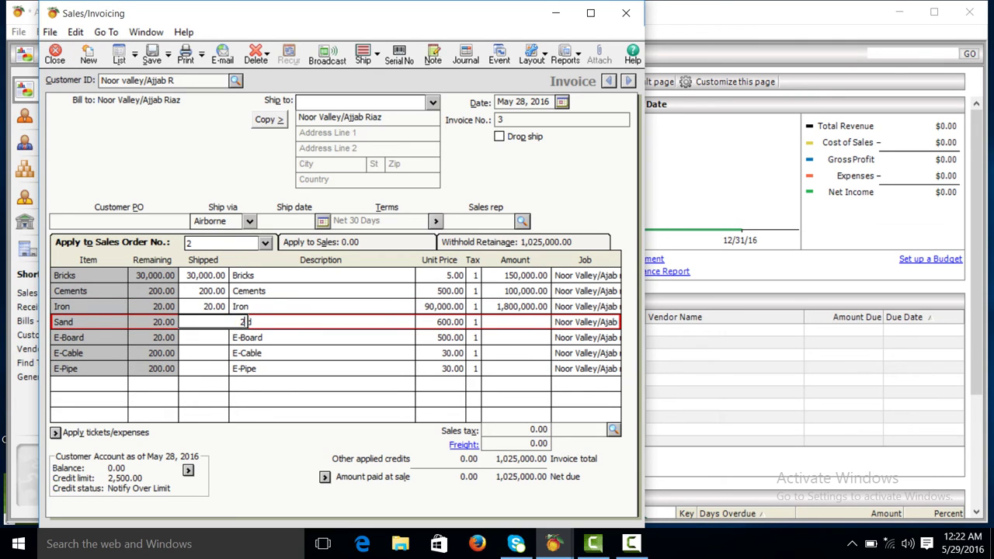
type("0")
left_click(194, 337)
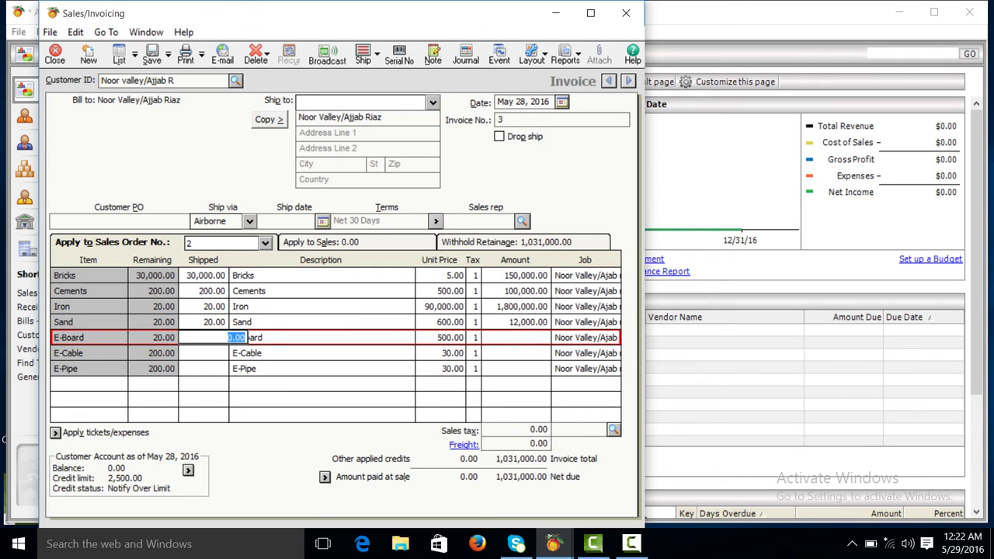
type("20")
left_click(196, 353)
type("2")
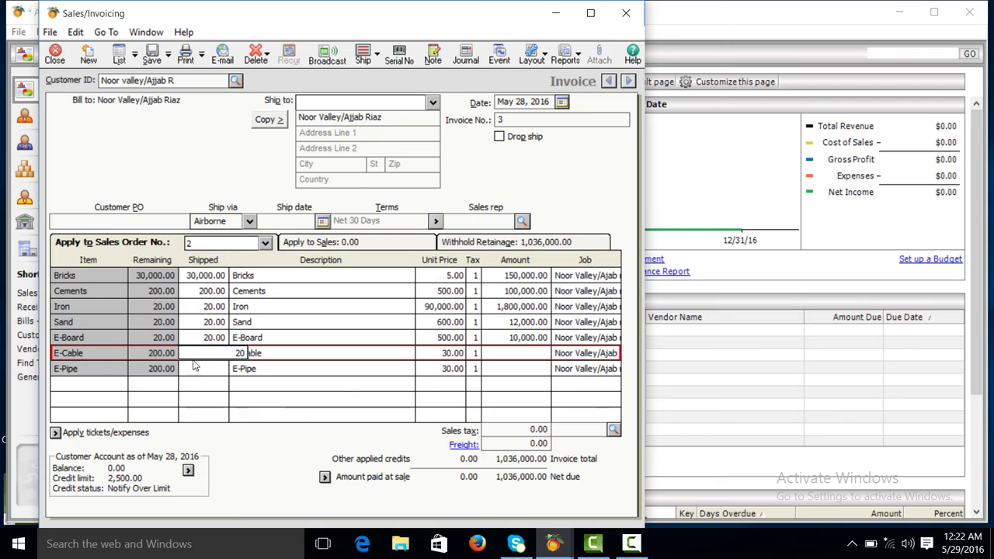
type("00")
left_click(205, 371)
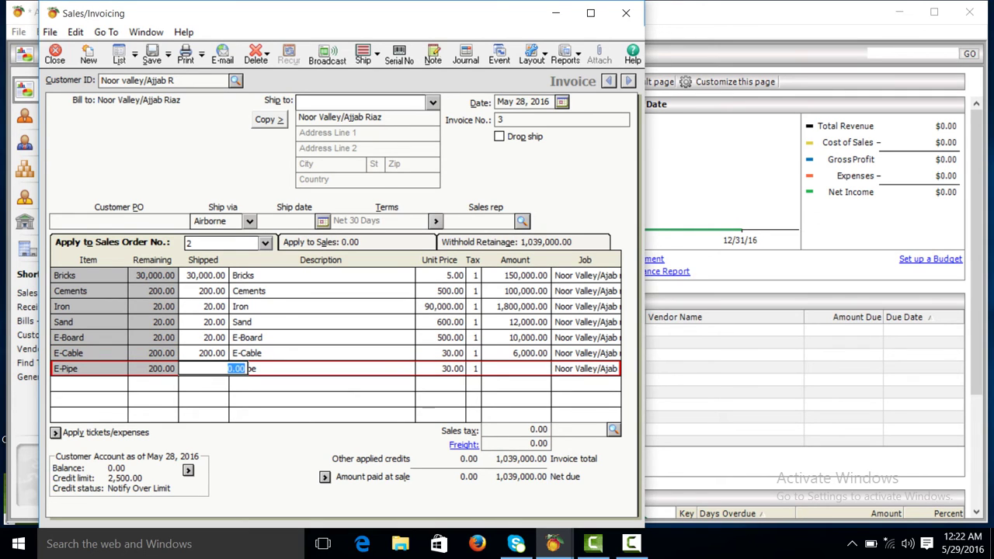
type("200")
left_click(484, 348)
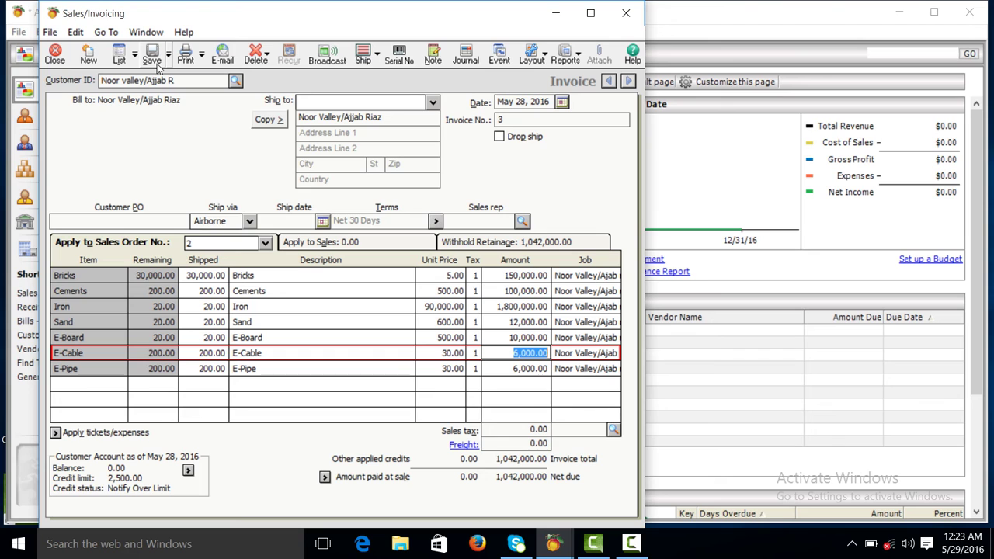
Step: Save the invoice, accepting that it exceeds the customer's credit limit
left_click(155, 65)
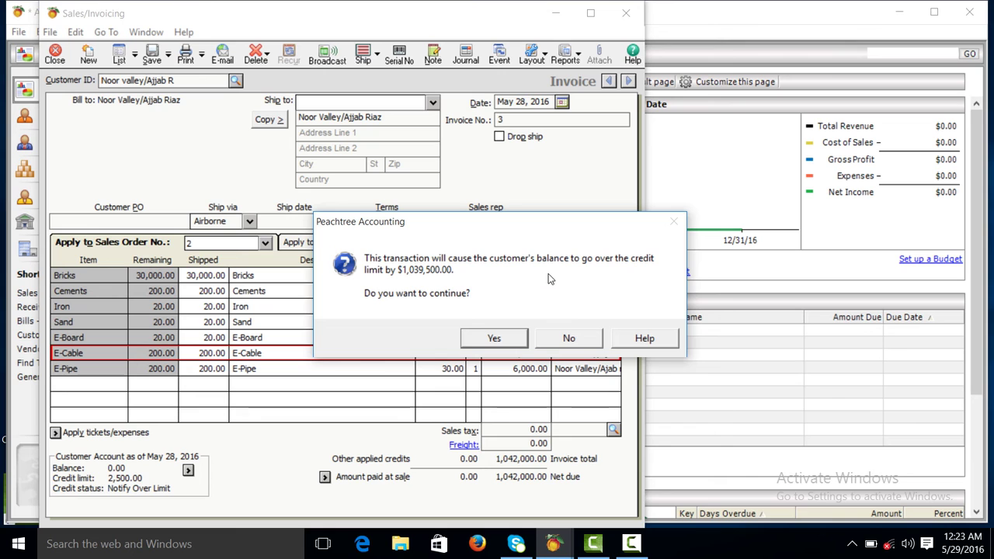
left_click(500, 338)
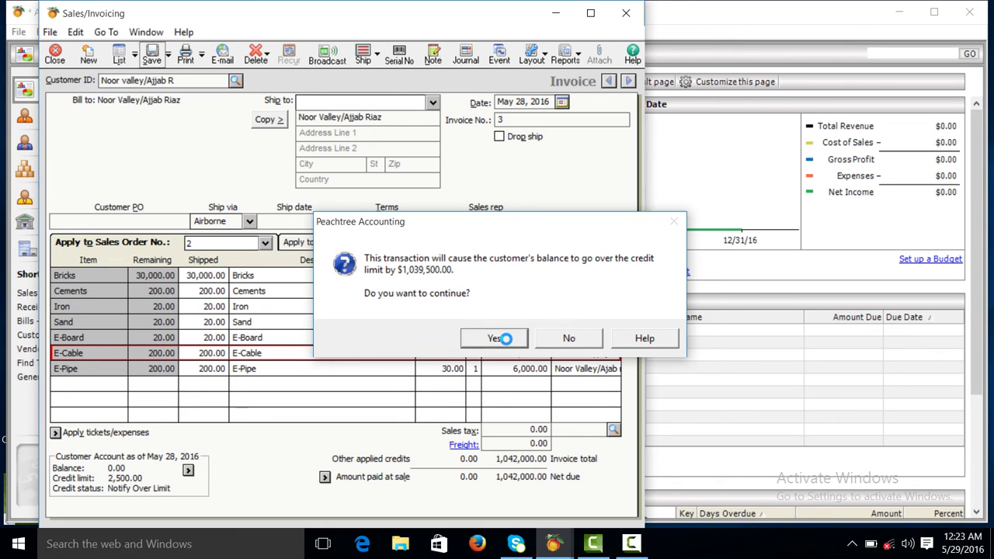
Step: Close invoicing, refresh Business Status, and list the customer's job phases for progress billing
left_click(56, 56)
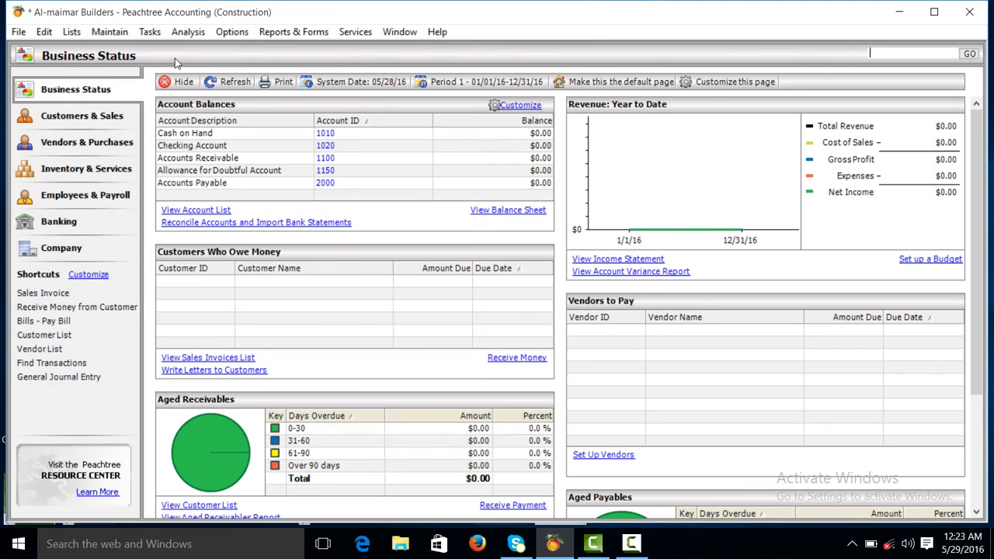
left_click(233, 82)
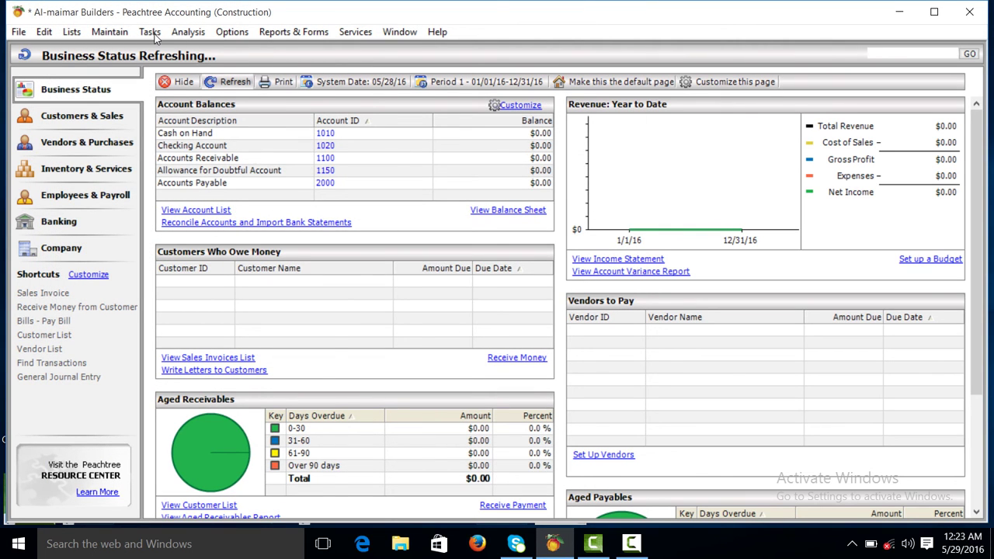
left_click(151, 32)
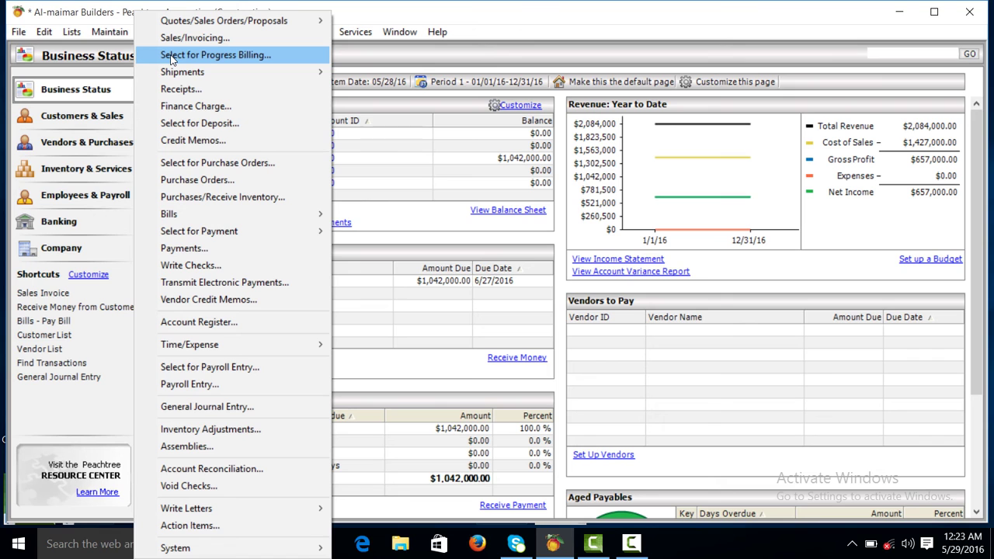
left_click(171, 56)
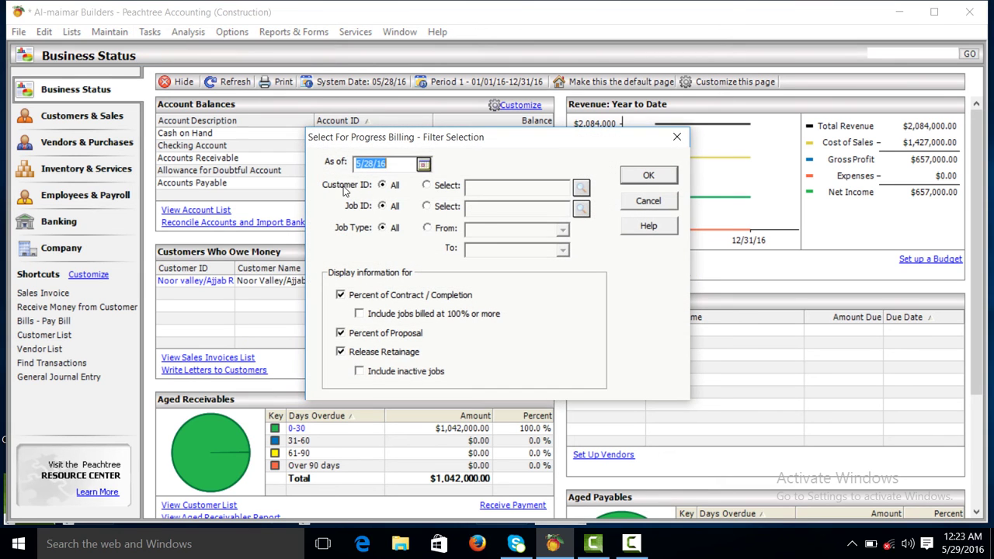
left_click(458, 187)
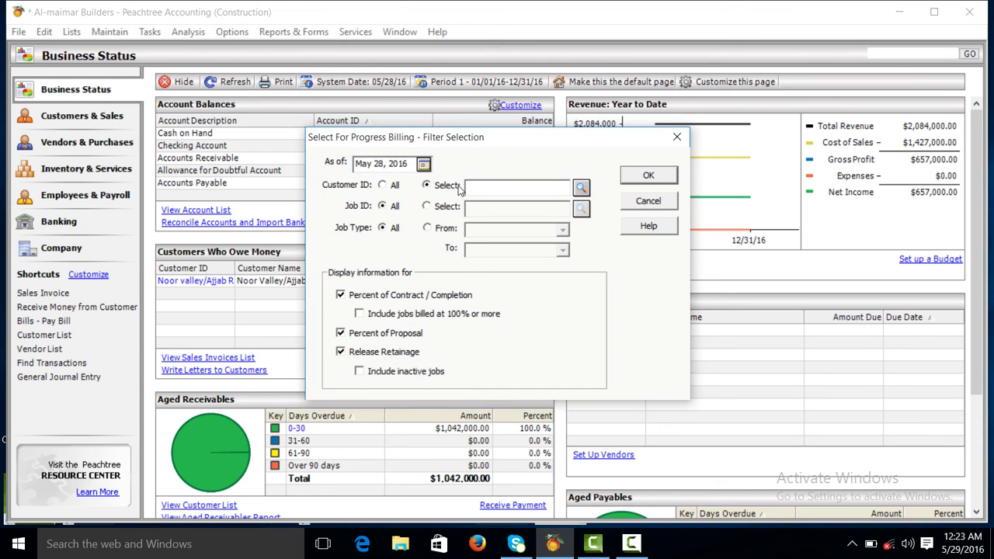
left_click(581, 188)
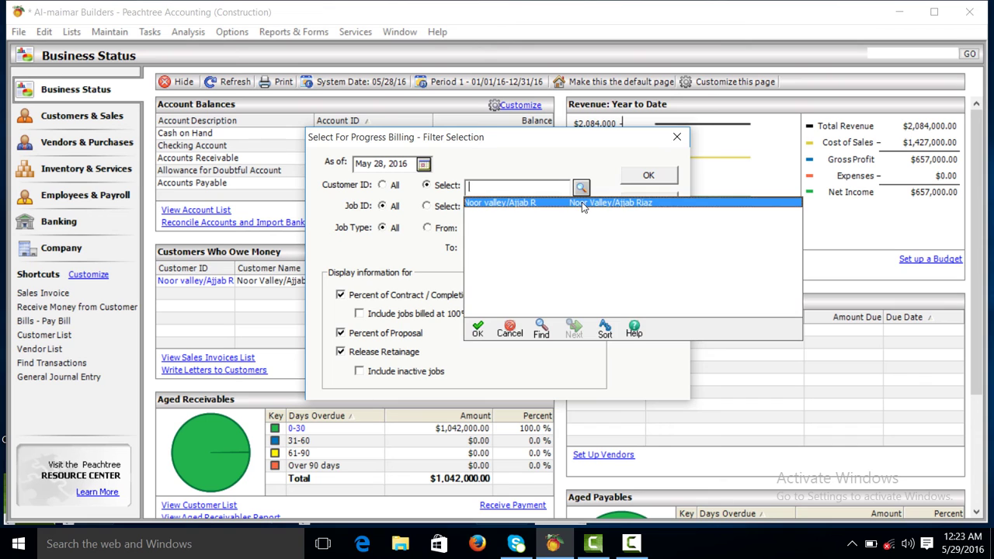
left_click(480, 330)
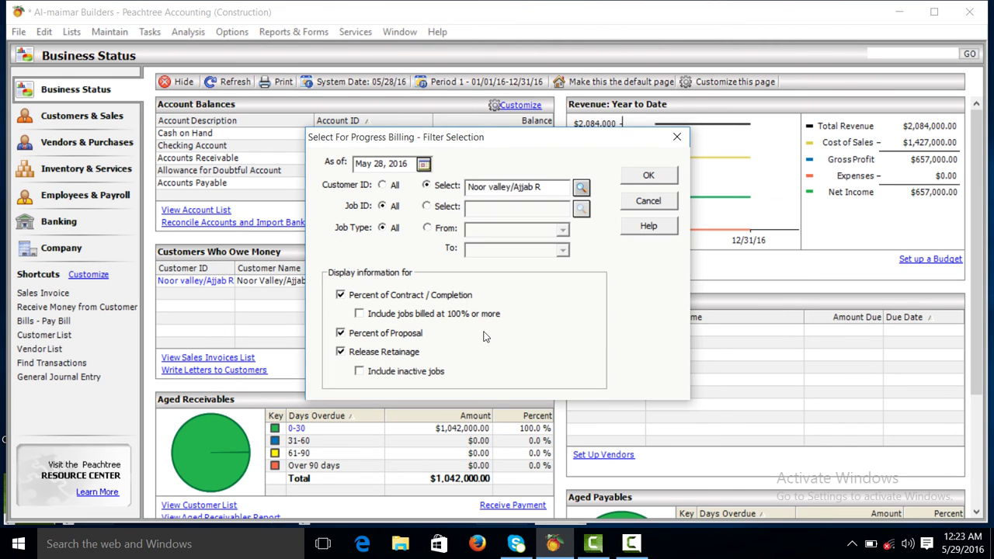
left_click(647, 177)
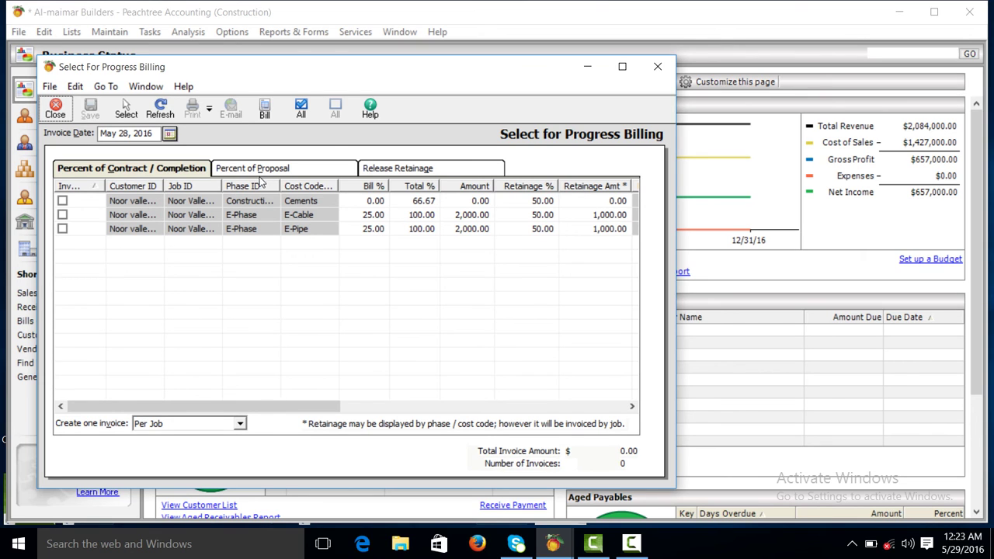
Step: Review Percent of Proposal and retainage, then close without billing and refresh Business Status
left_click(261, 170)
left_click(380, 169)
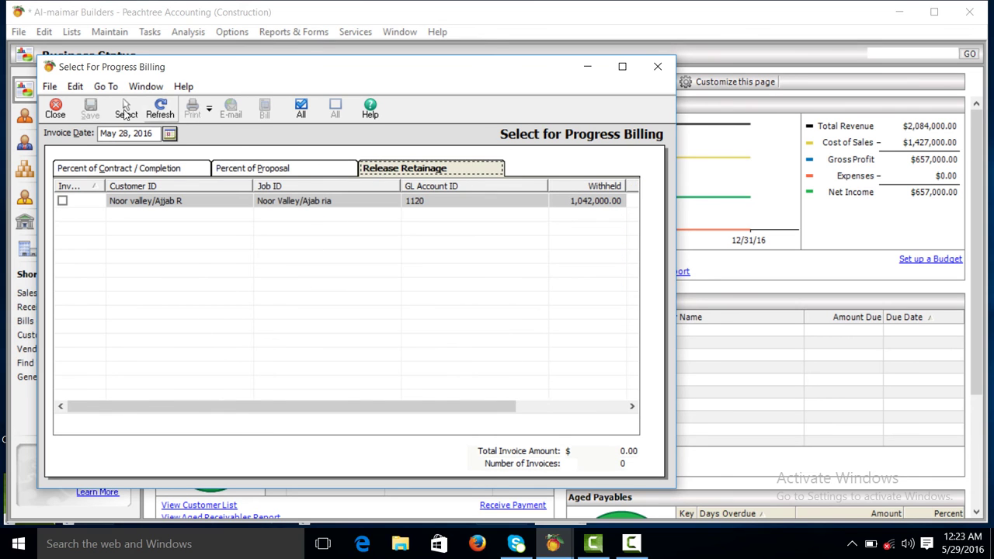
left_click(69, 112)
left_click(233, 82)
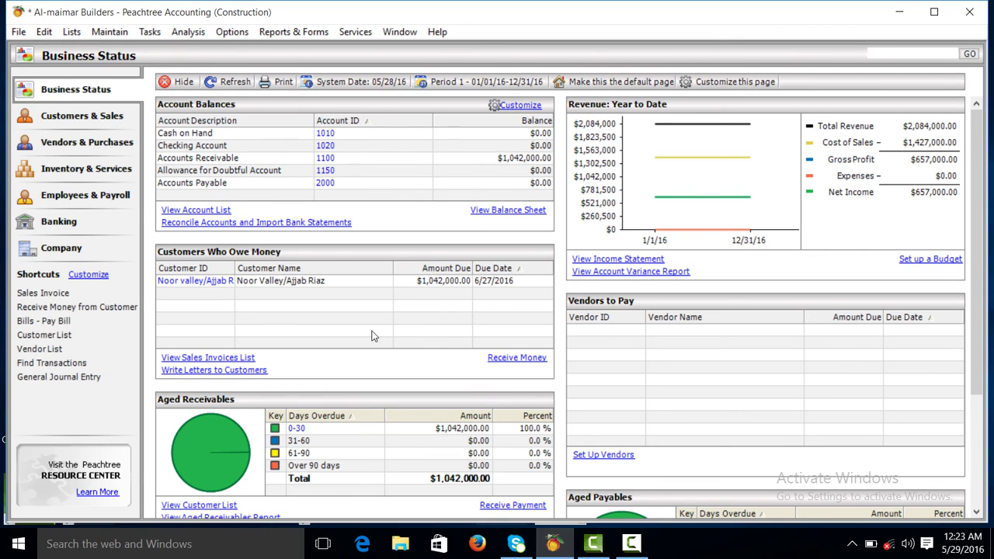
Step: Start a Checking Account receipt with ticket, reference and receipt number all set to 1
left_click(236, 82)
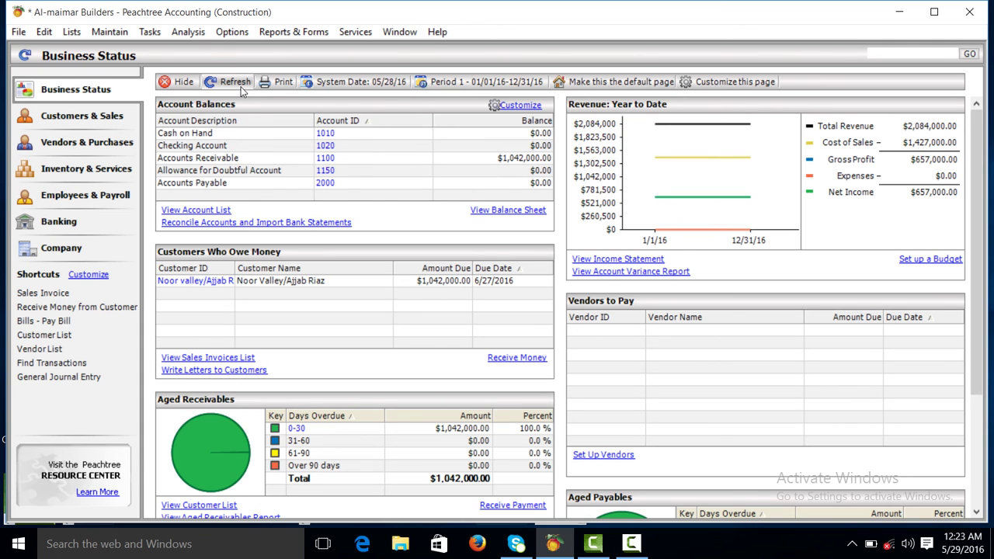
left_click(632, 544)
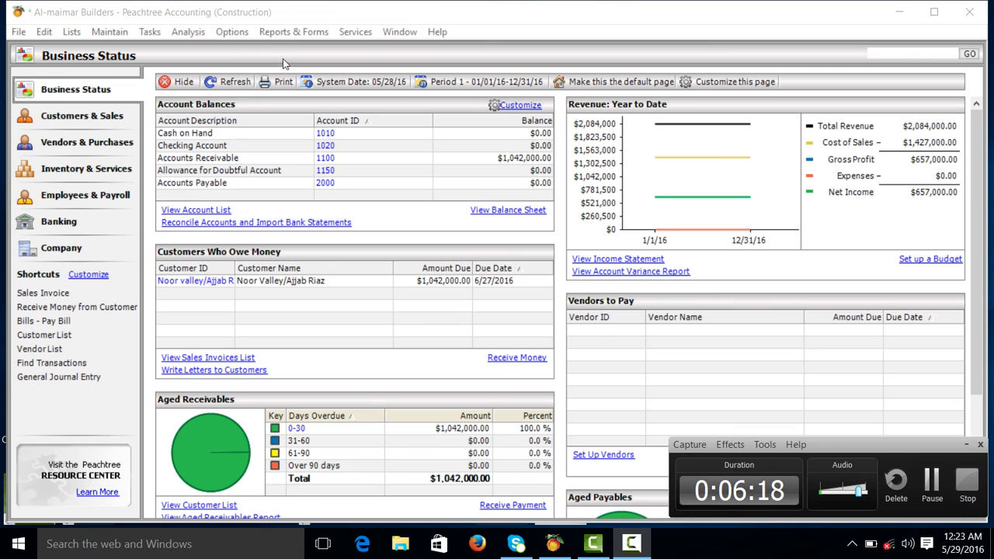
left_click(150, 31)
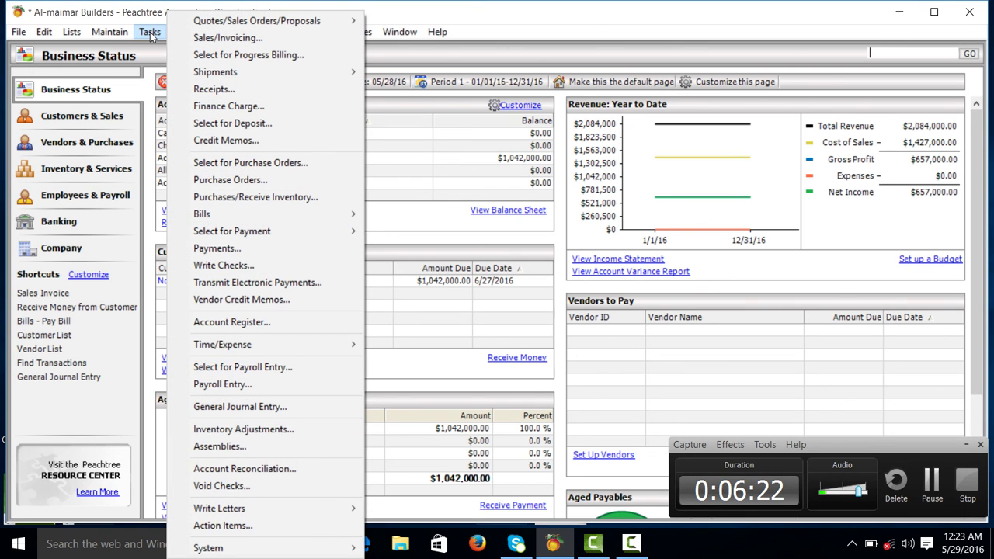
left_click(198, 89)
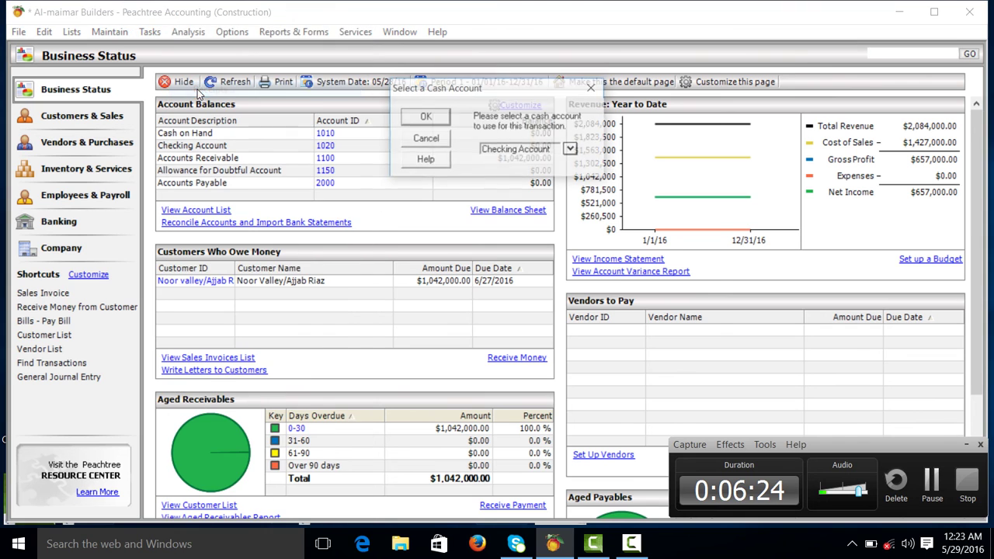
left_click(424, 116)
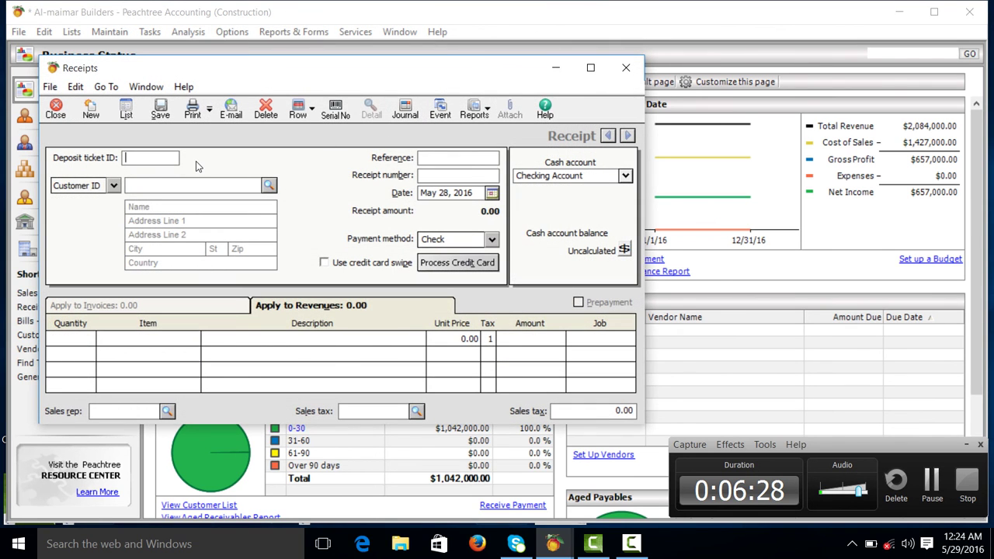
type("1")
left_click(446, 152)
type("1")
left_click(440, 173)
type("1")
Step: Pick the customer, pay invoice 3 in full for 1,042,000.00, save and close receipts
left_click(262, 186)
left_click(265, 196)
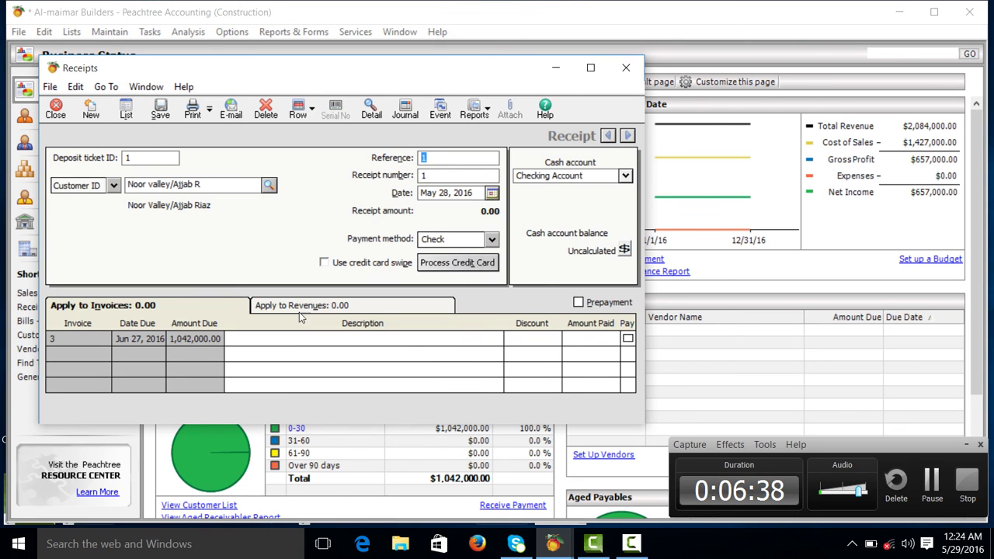
left_click(628, 340)
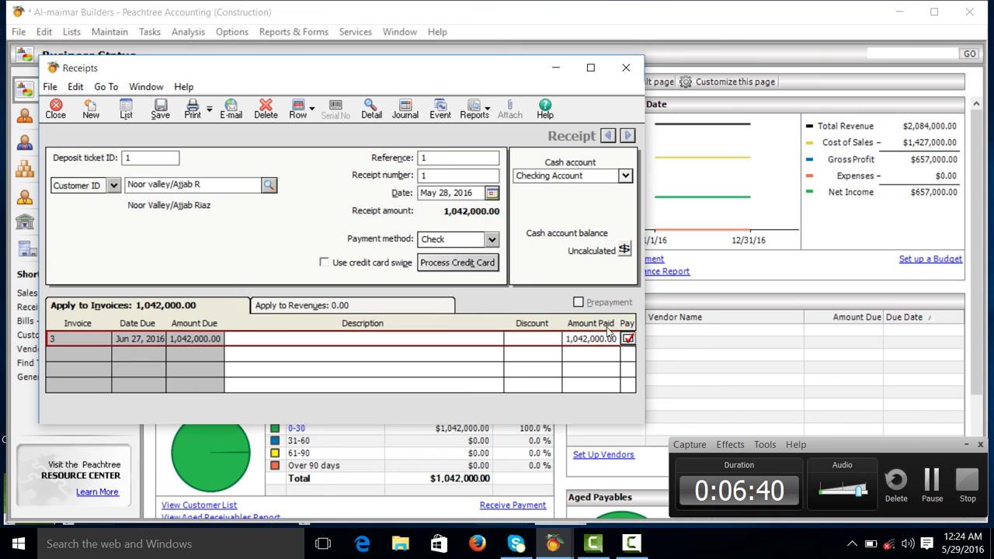
left_click(169, 111)
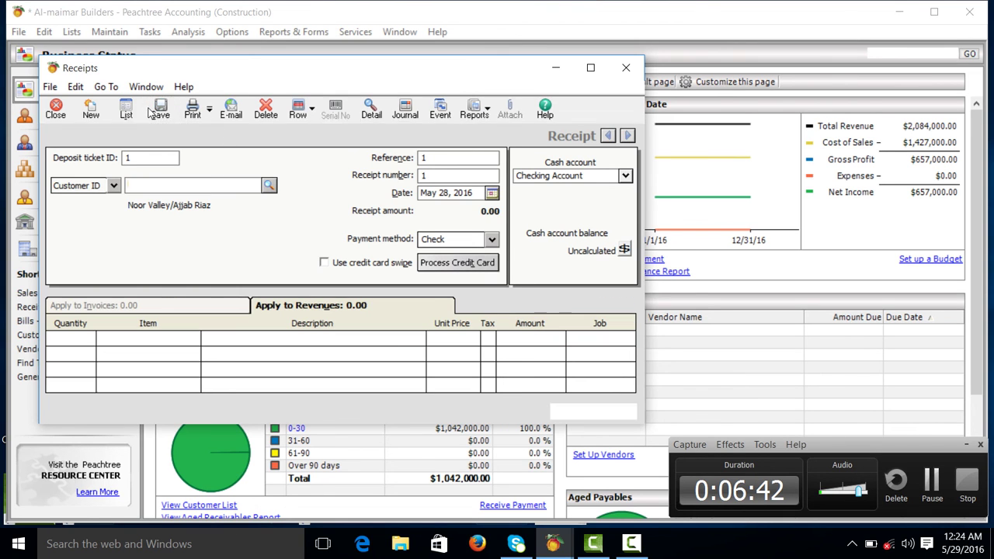
left_click(56, 111)
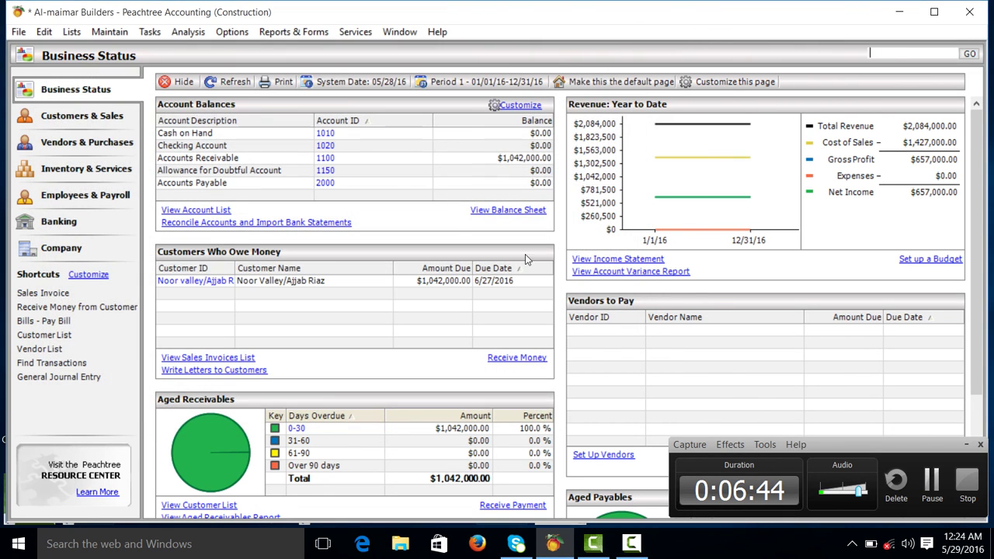